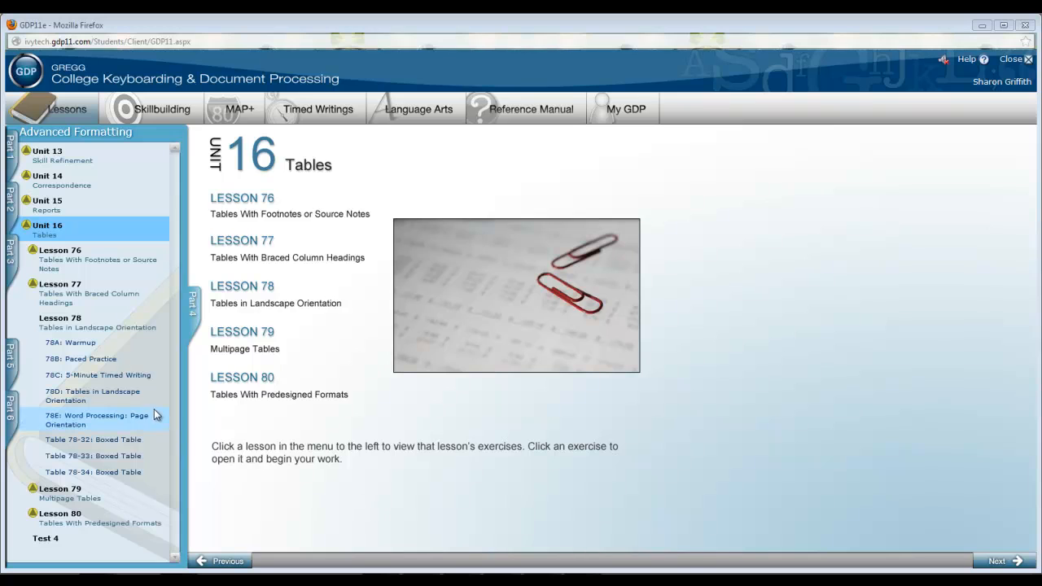
# Review the portrait and landscape table examples in Lesson 78D and open the 78E Page Orientation exercise page.
pyautogui.click(81, 393)
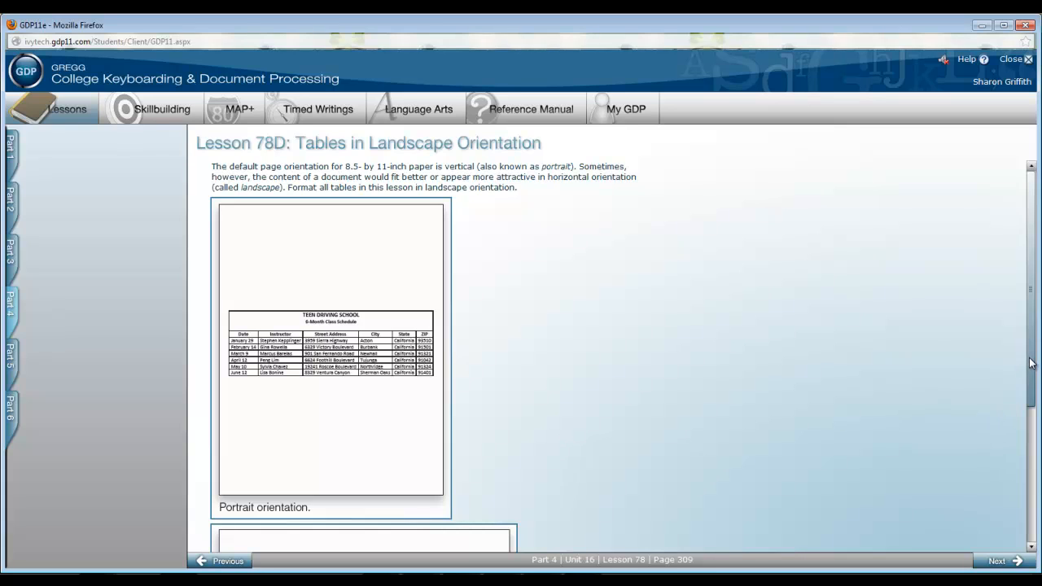
pyautogui.moveTo(1030, 370); pyautogui.dragTo(1040, 505)
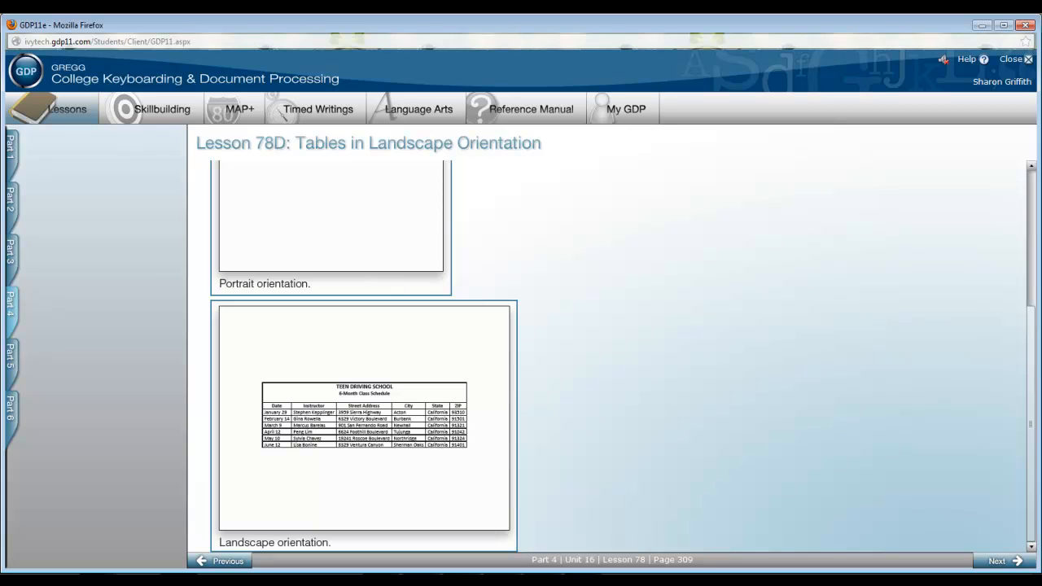
pyautogui.scroll(5, 716, 454)
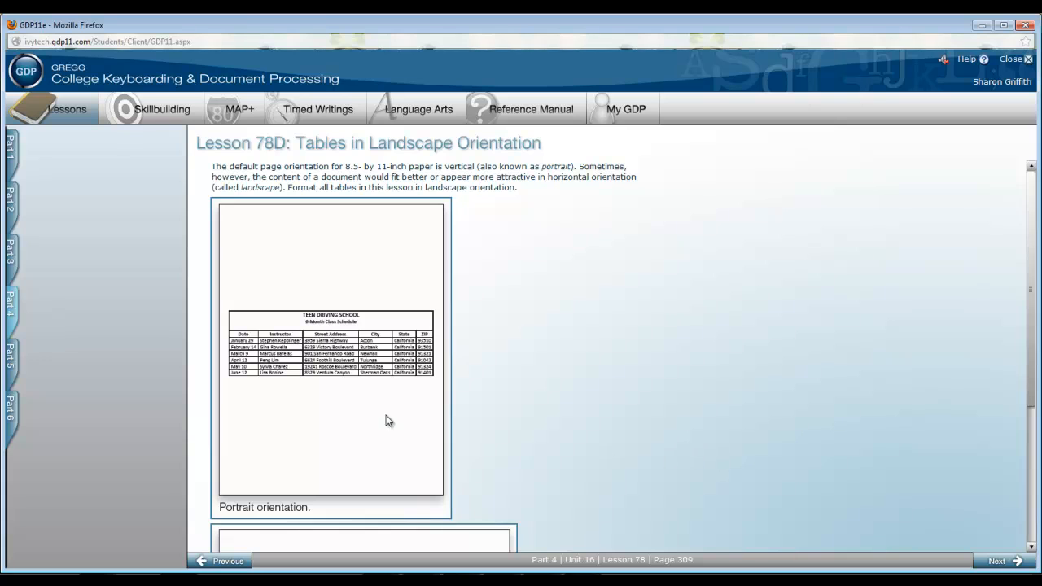
pyautogui.moveTo(108, 318)
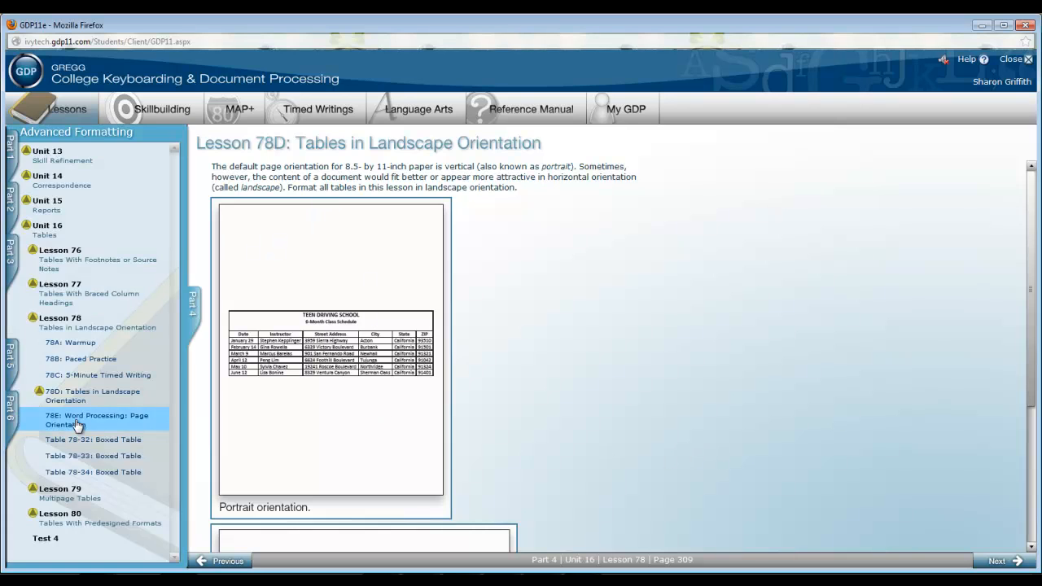
pyautogui.click(155, 417)
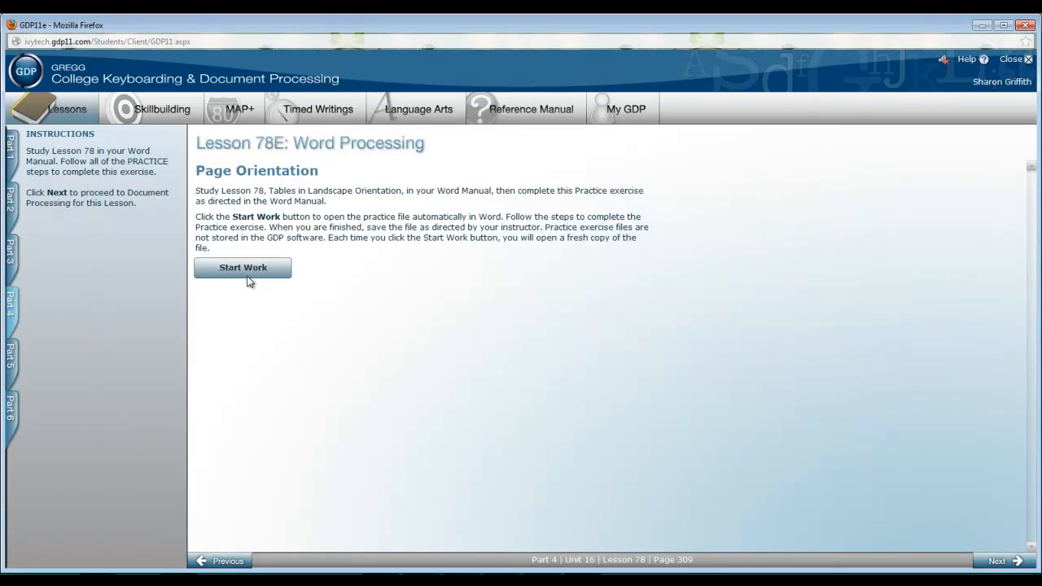
# Open the Table 78-32: Boxed Table exercise and start work on its document in Microsoft Word.
pyautogui.moveTo(90, 530)
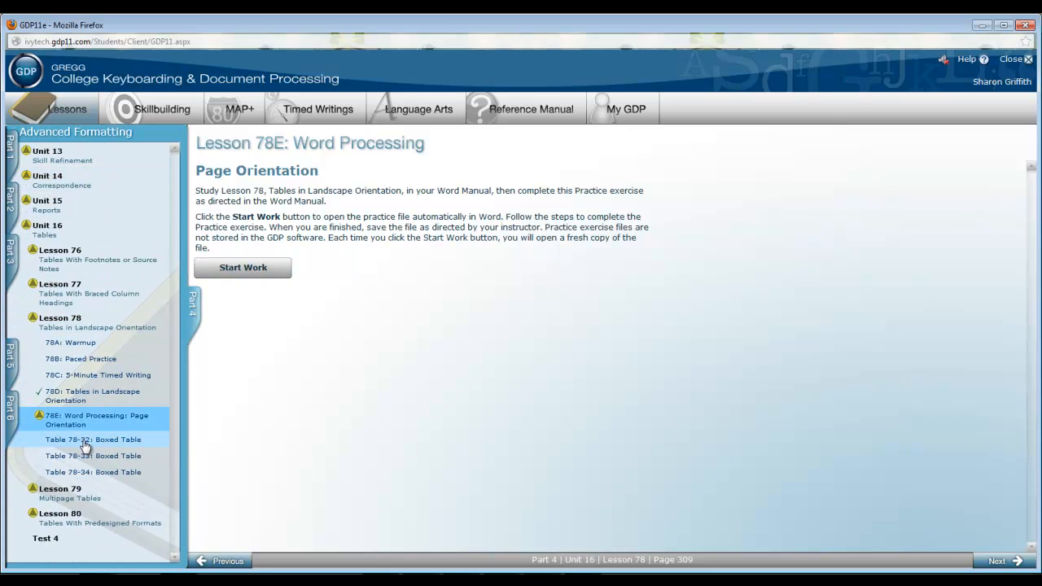
pyautogui.click(84, 442)
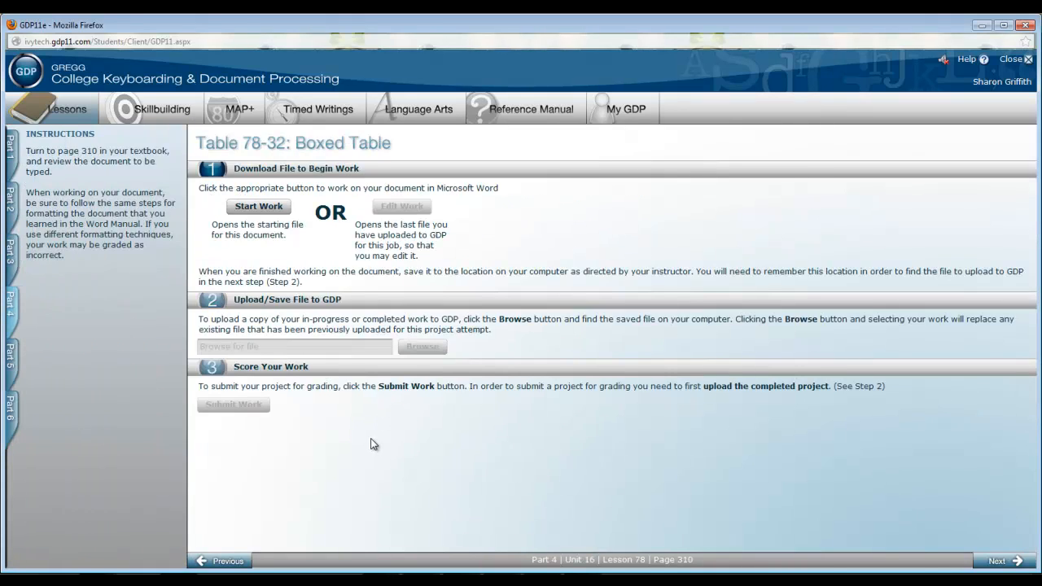
pyautogui.click(263, 210)
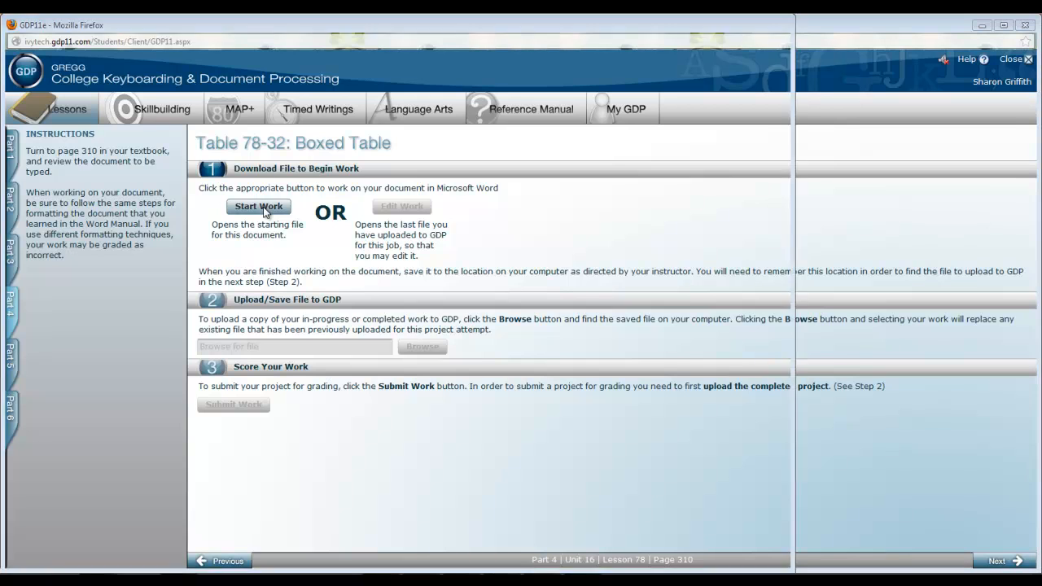
pyautogui.click(305, 330)
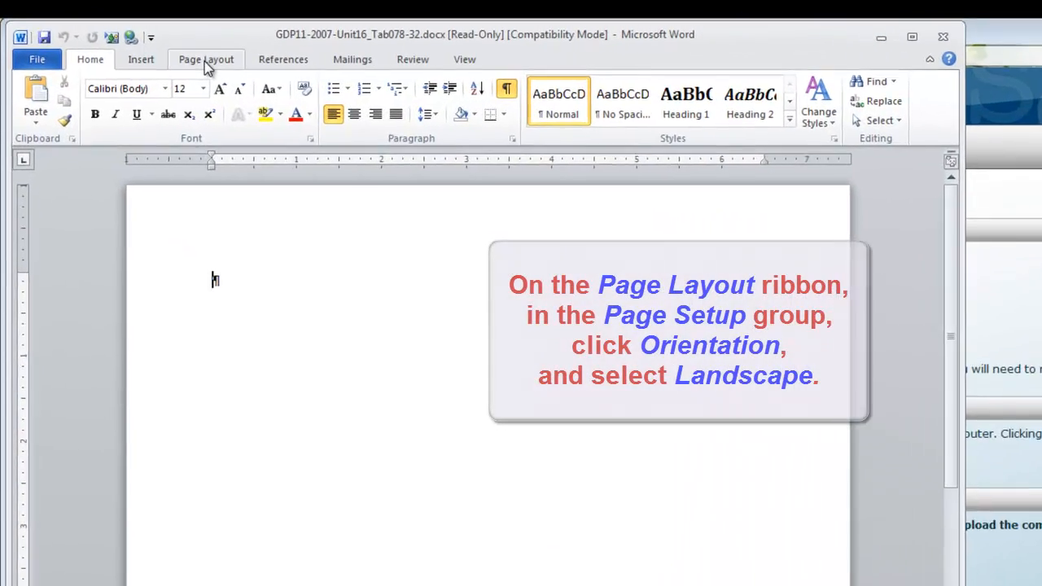
# Set the document's page orientation to Landscape and widen the window to fit the page.
pyautogui.click(151, 45)
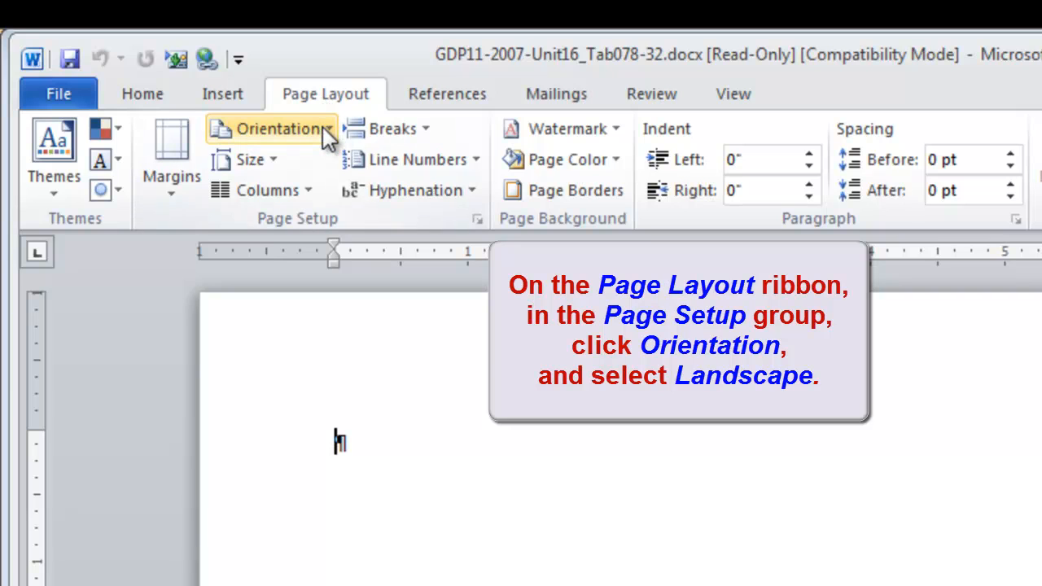
pyautogui.click(324, 130)
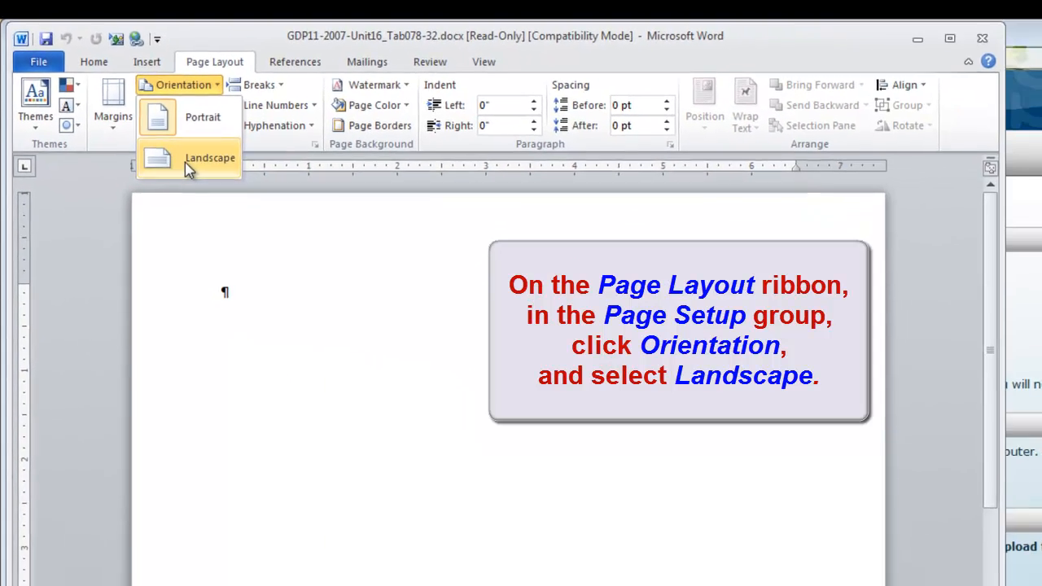
pyautogui.click(281, 244)
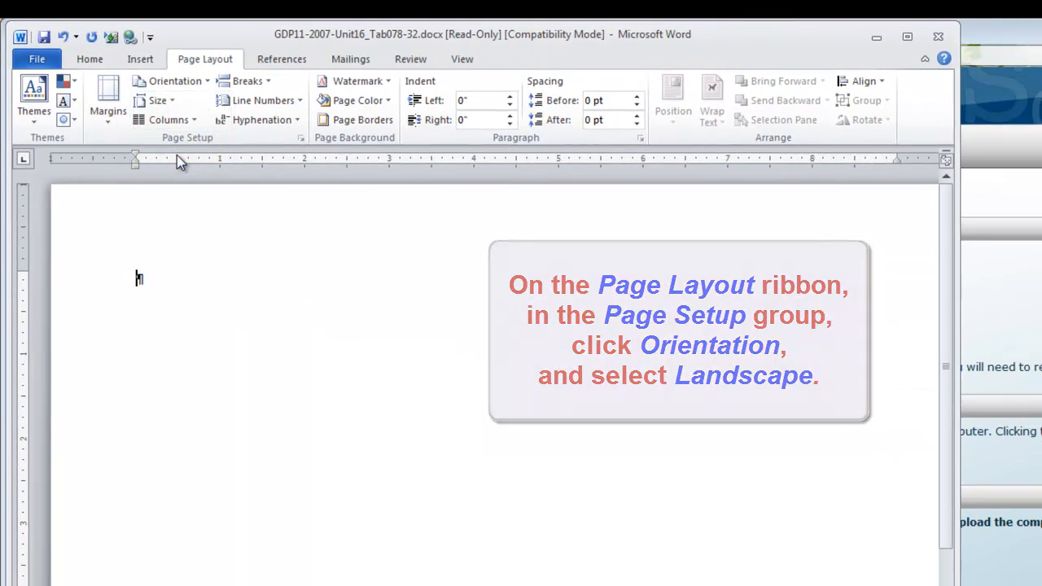
pyautogui.moveTo(960, 484); pyautogui.dragTo(1012, 484)
# Insert a table with seven columns and seven rows into the blank document.
pyautogui.click(89, 60)
pyautogui.click(153, 64)
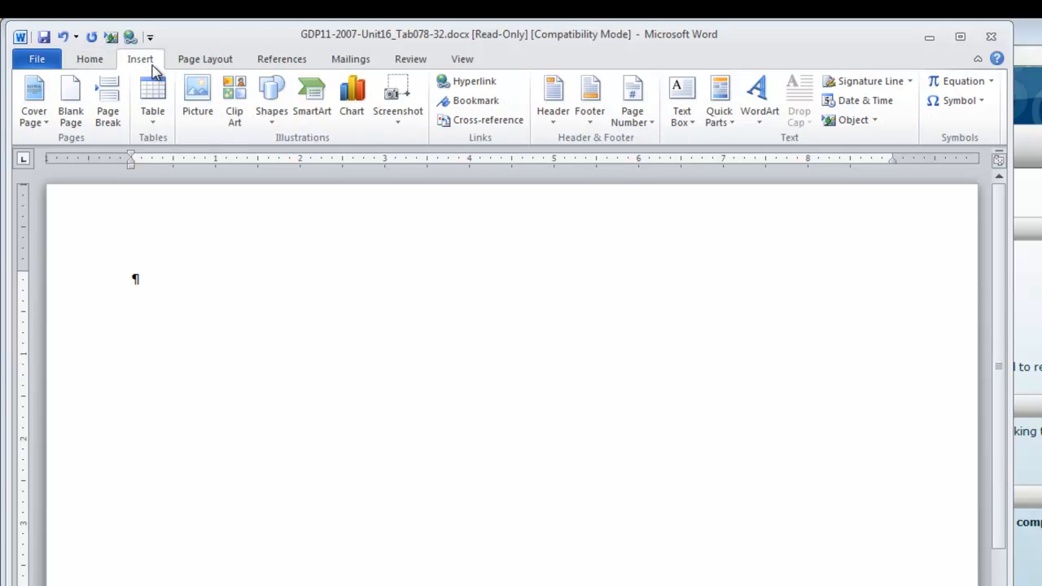
pyautogui.click(154, 120)
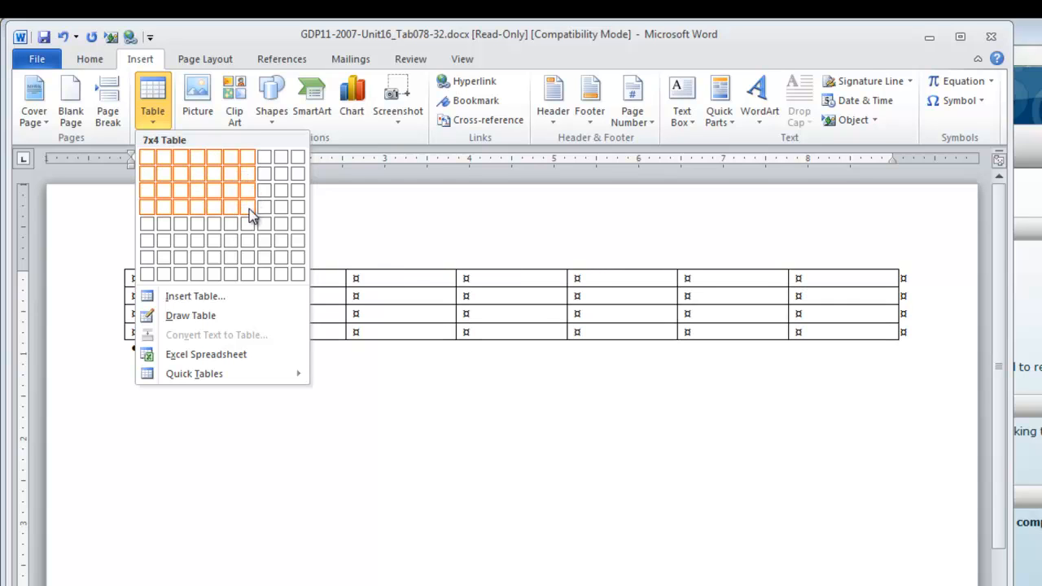
pyautogui.click(250, 259)
# Merge all cells in the table's first row and make the merged cell bold and centered.
pyautogui.click(106, 284)
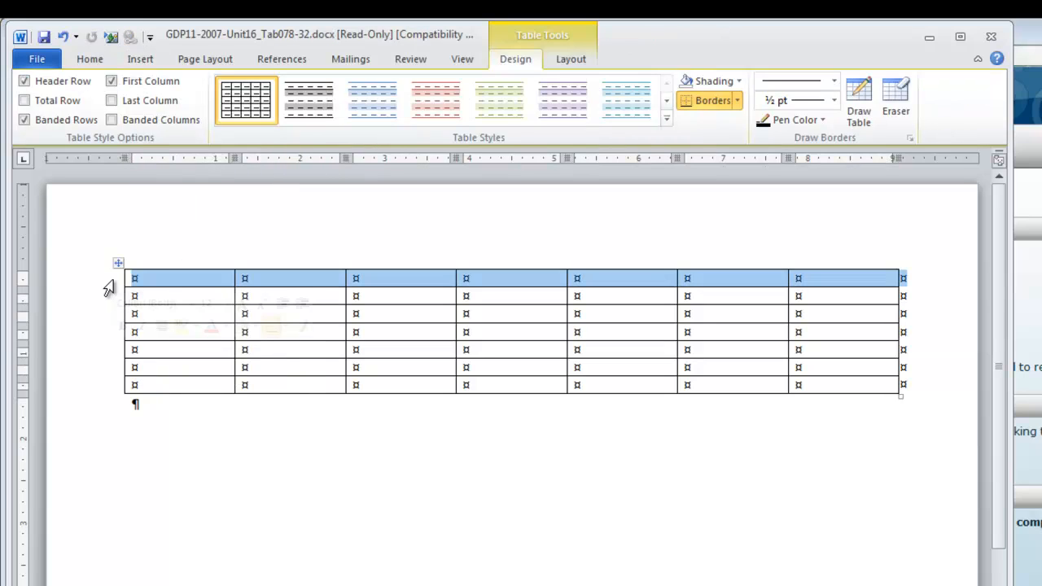
pyautogui.rightClick(168, 284)
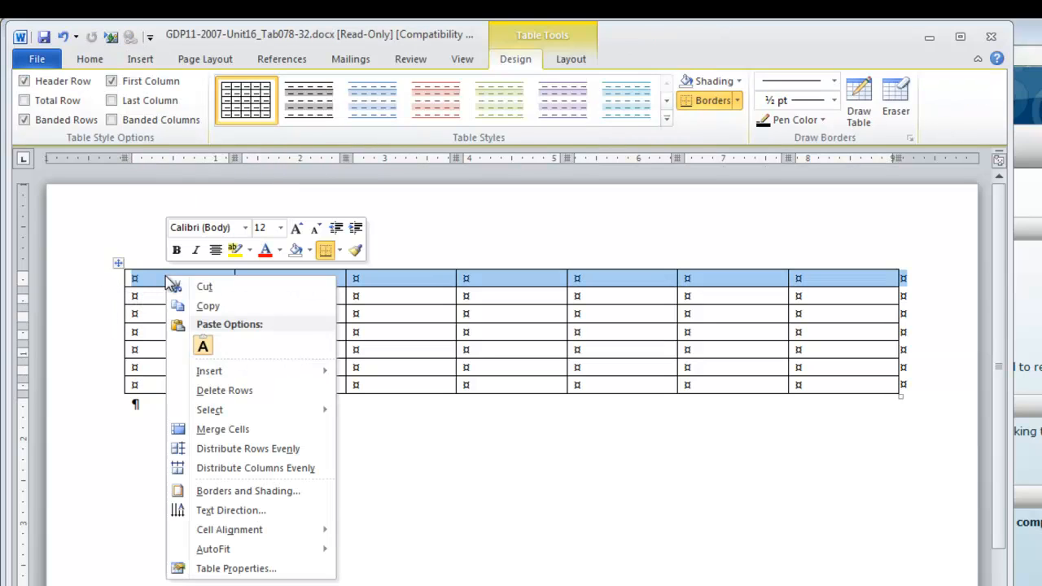
pyautogui.click(236, 430)
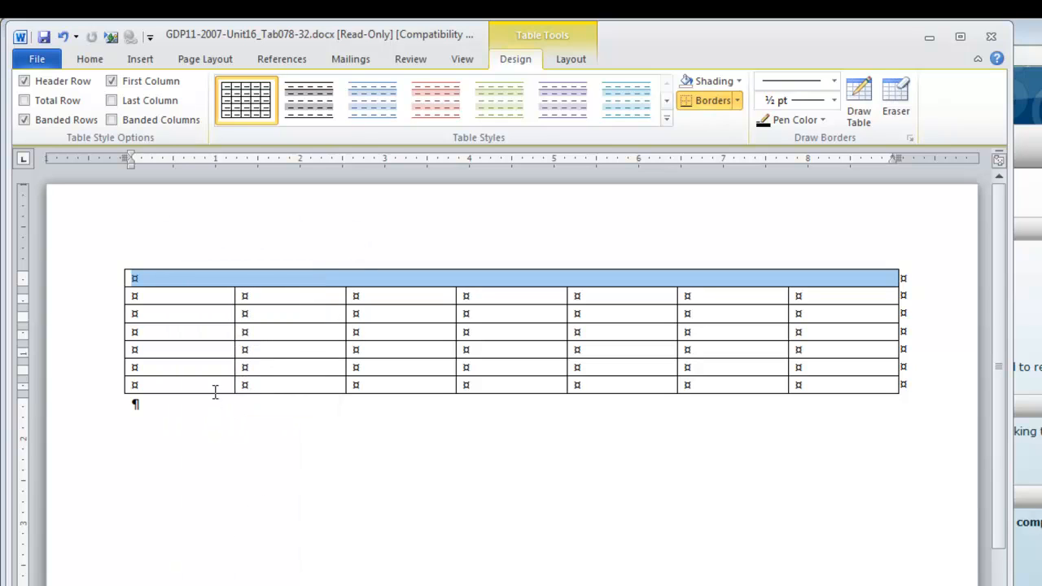
pyautogui.click(96, 62)
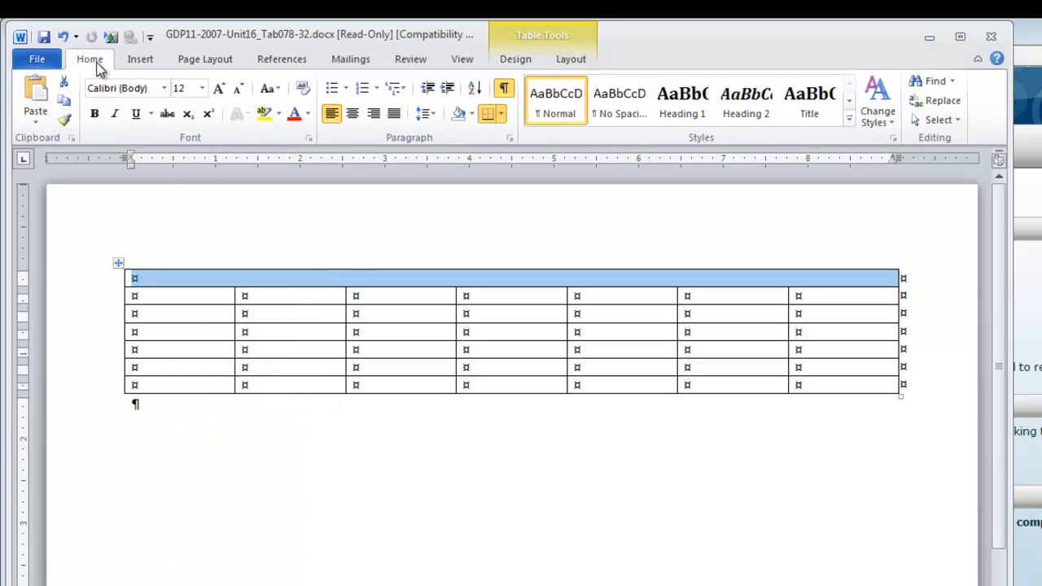
pyautogui.click(94, 116)
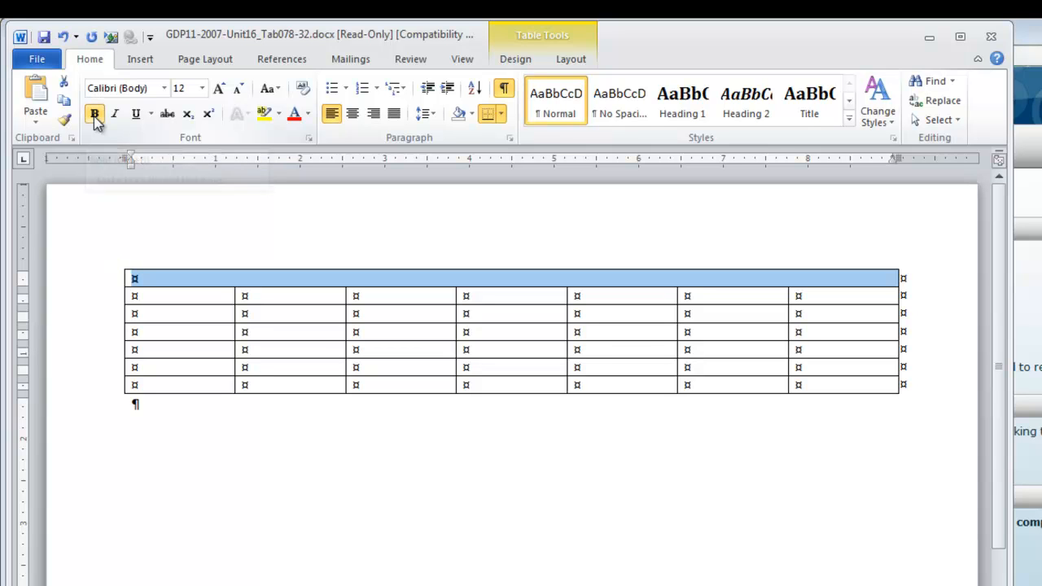
pyautogui.click(351, 115)
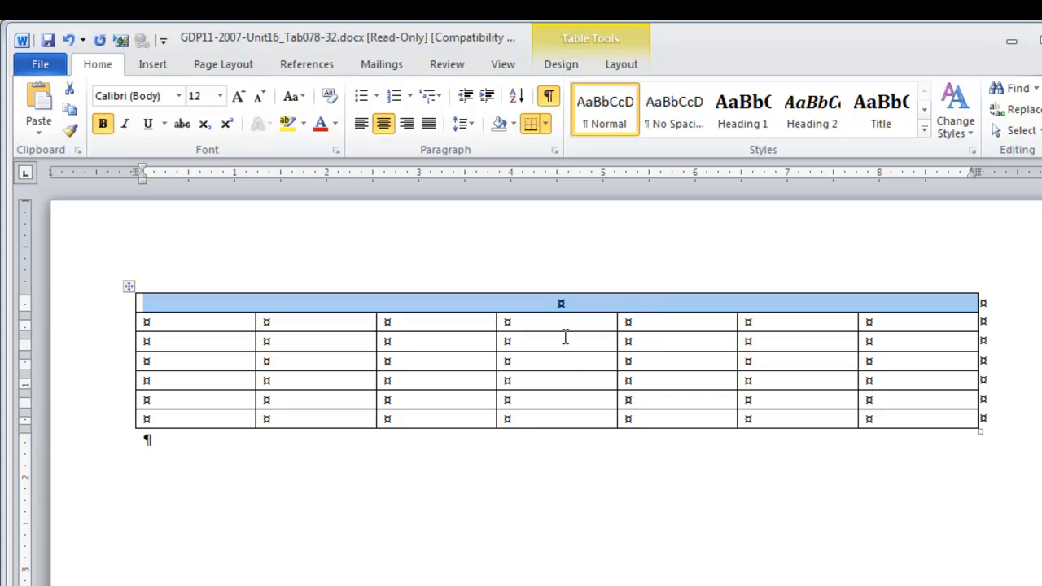
# Enter the title THE TRAVEL SHOP, subtitle "Travel Agent Contact Information*" and a blank line in the merged row, enlarging the title's font one step.
pyautogui.write('THE TRAVEL SHOP')
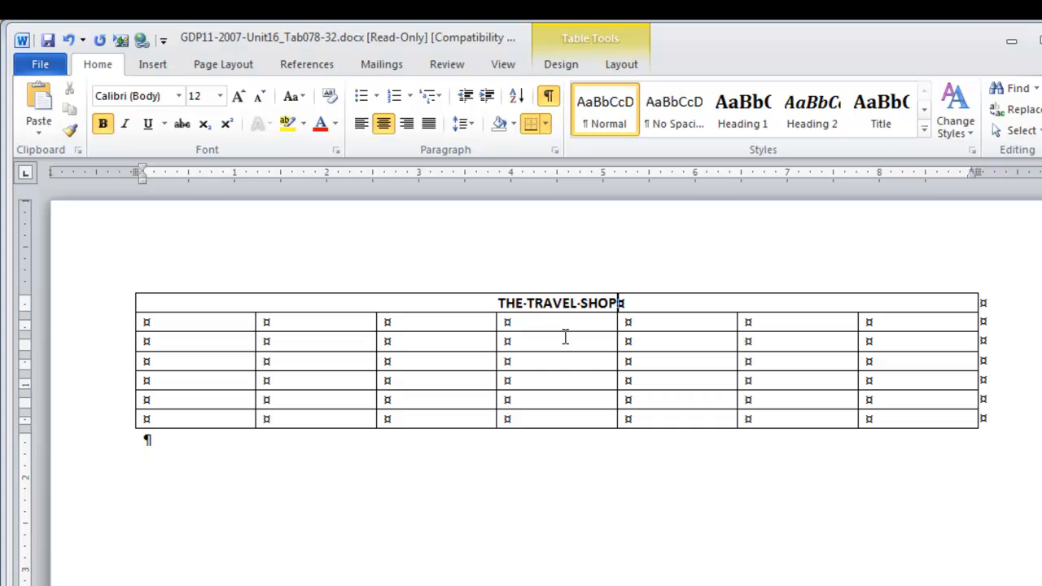
pyautogui.press('Return')
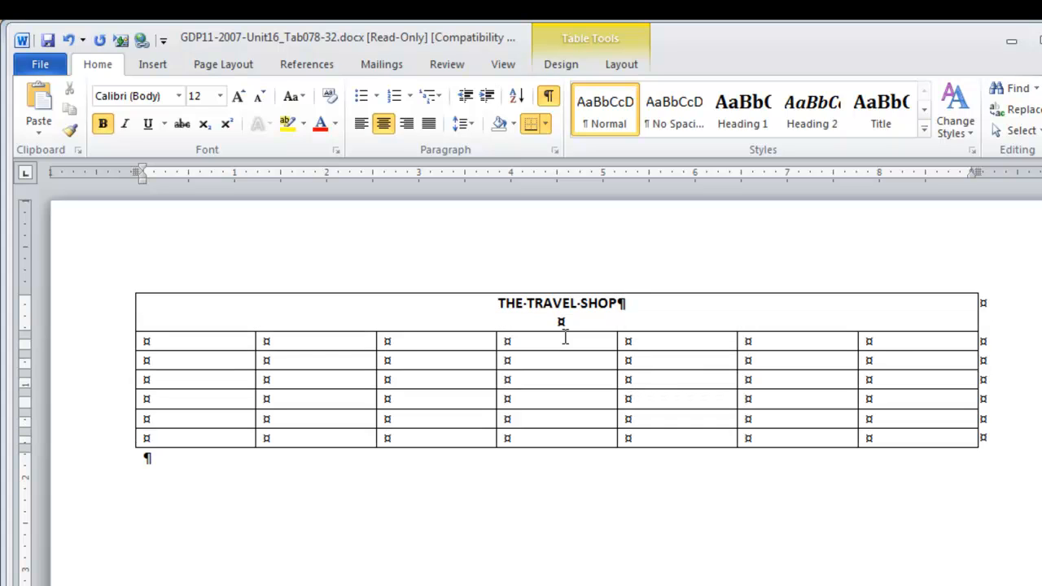
pyautogui.write('Travel Agent Contact Information')
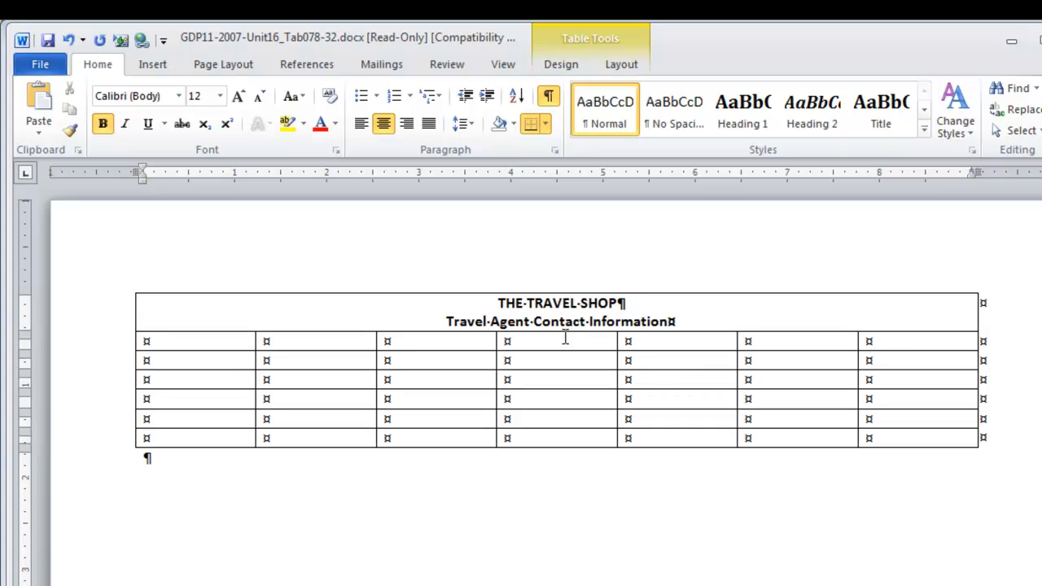
pyautogui.write('*')
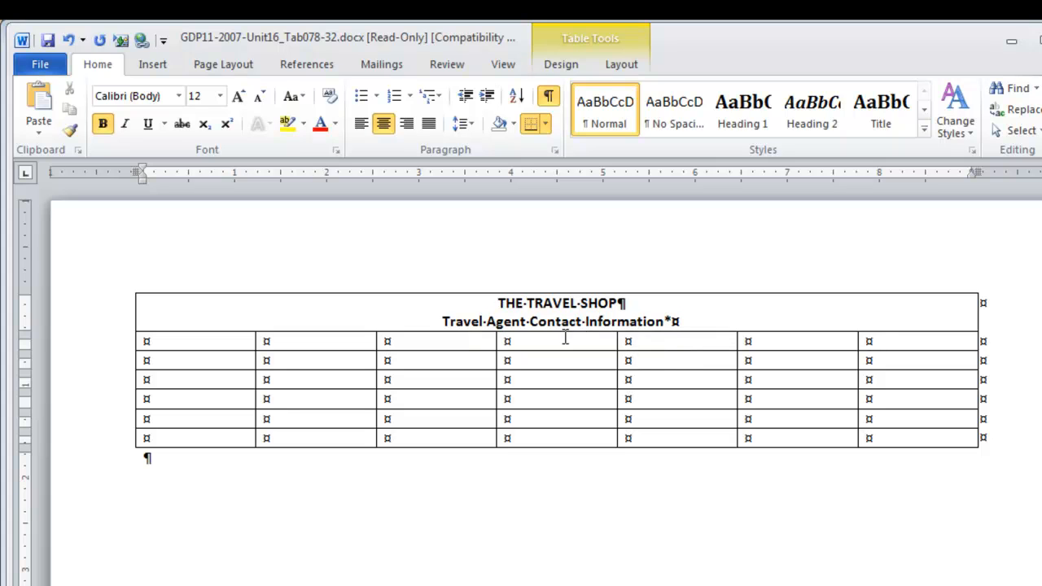
pyautogui.press('Return')
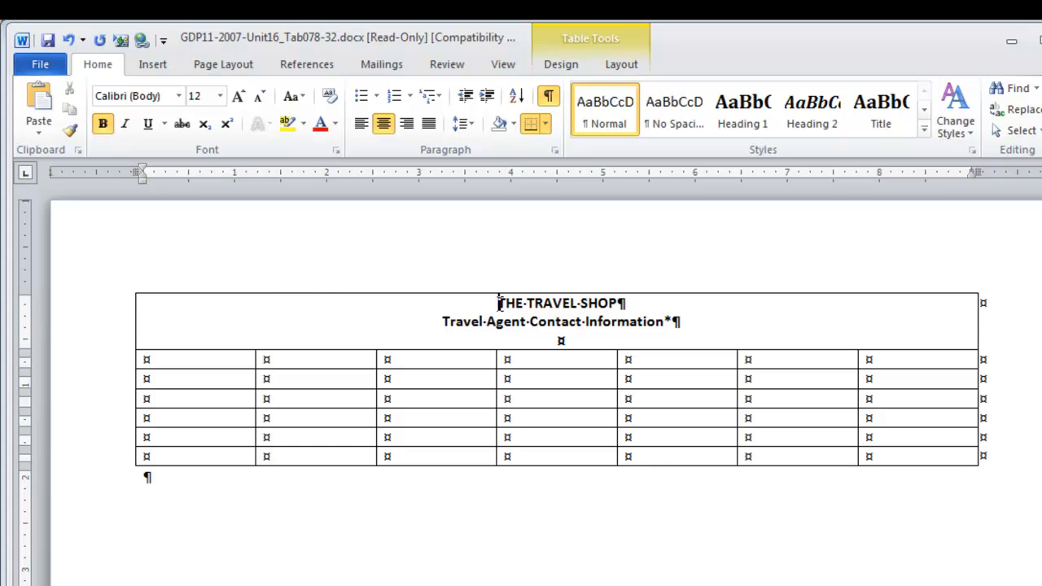
pyautogui.moveTo(498, 303); pyautogui.dragTo(623, 303)
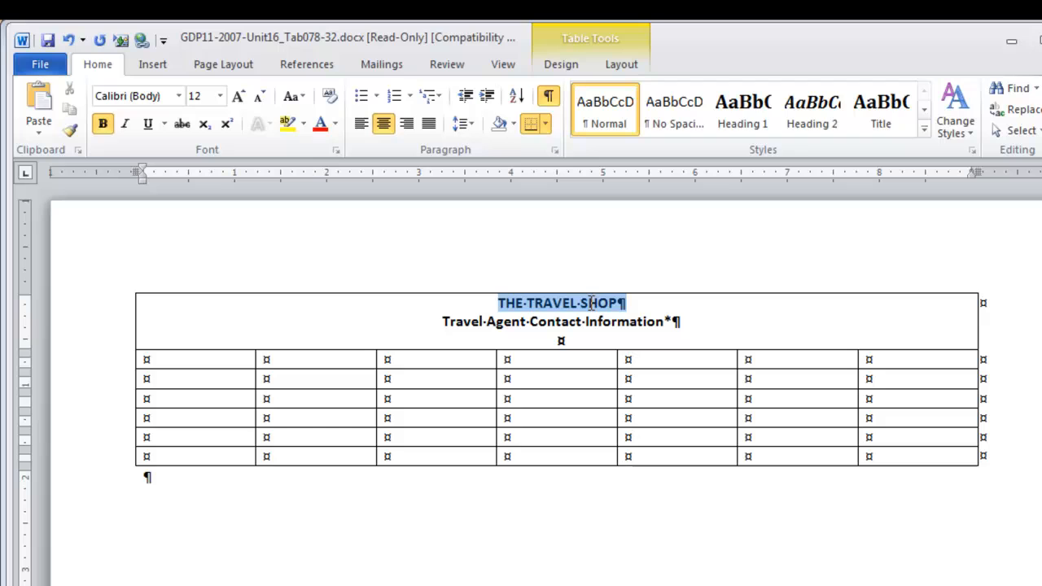
pyautogui.click(239, 97)
# Make the table's second row, the column heading row, bold and centered.
pyautogui.click(122, 363)
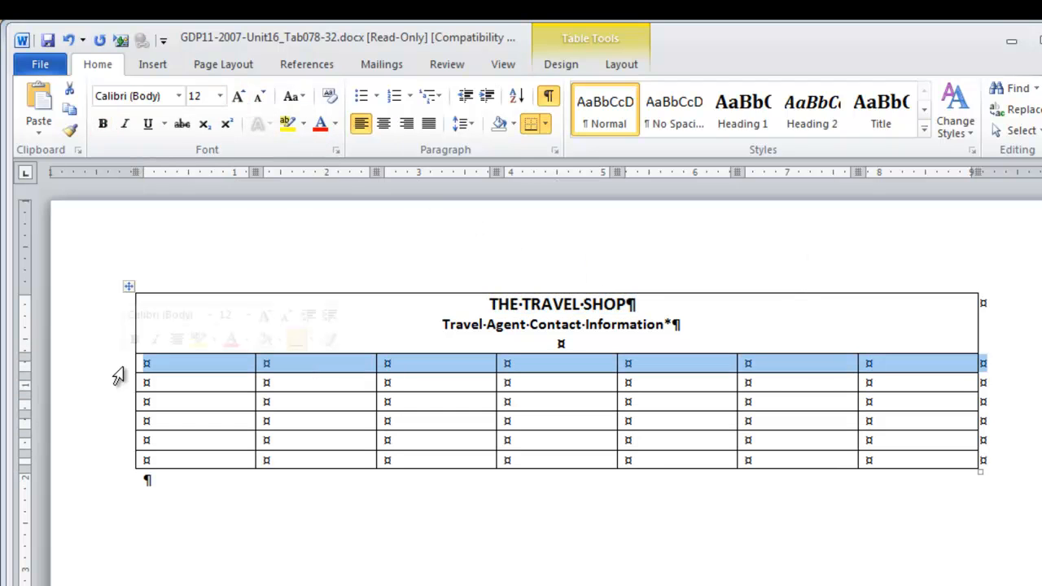
pyautogui.click(103, 124)
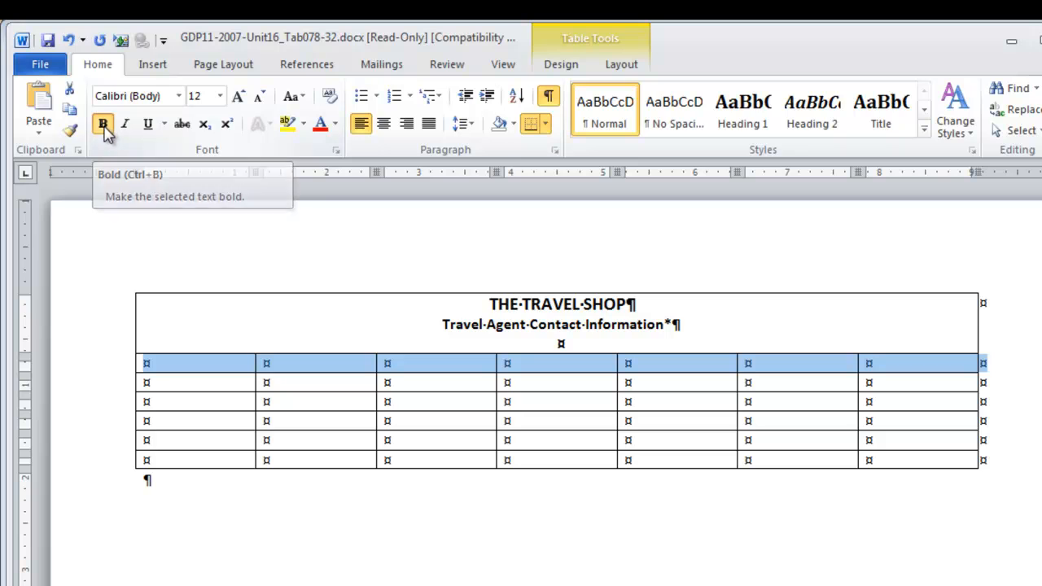
pyautogui.click(384, 124)
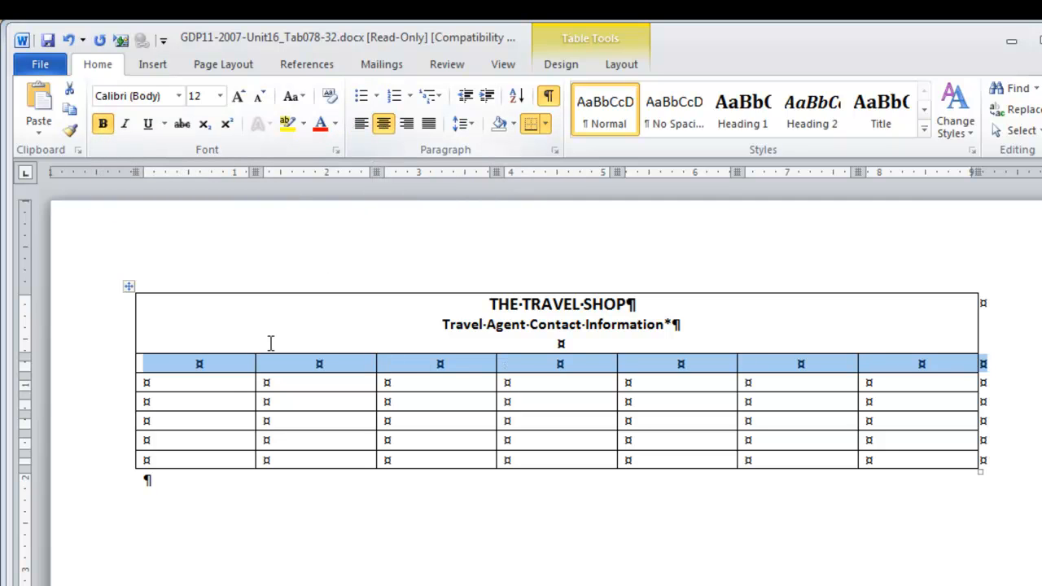
# Fill in the column headings Name, Street Address, City, State, ZIP, Telephone and E-Mail in the second row.
pyautogui.click(193, 373)
pyautogui.write('Name')
pyautogui.press('Tab')
pyautogui.write('Street Address')
pyautogui.press('Tab')
pyautogui.write('City')
pyautogui.press('Tab')
pyautogui.write('State')
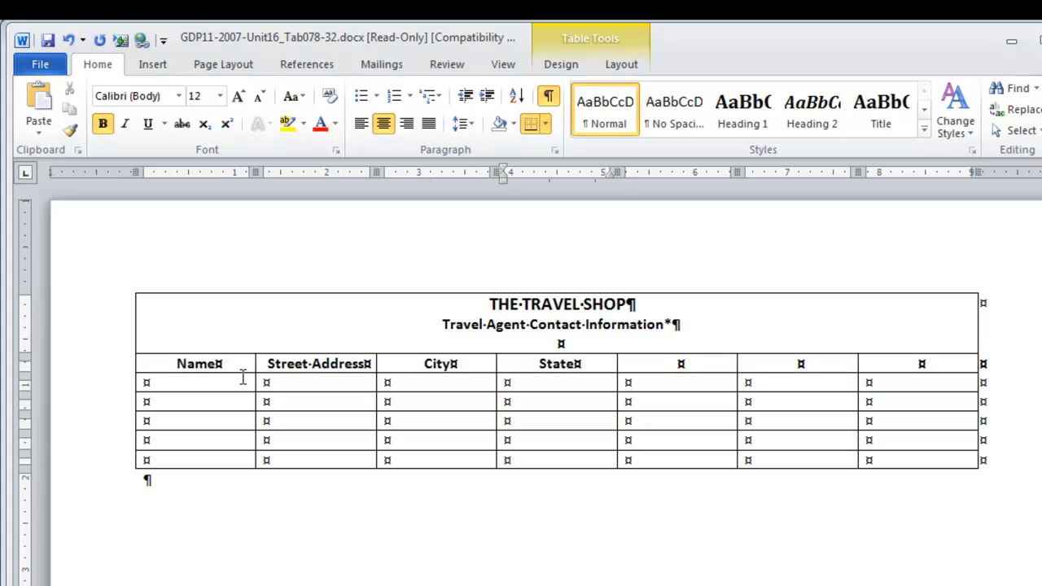
pyautogui.press('Tab')
pyautogui.write('ZIP')
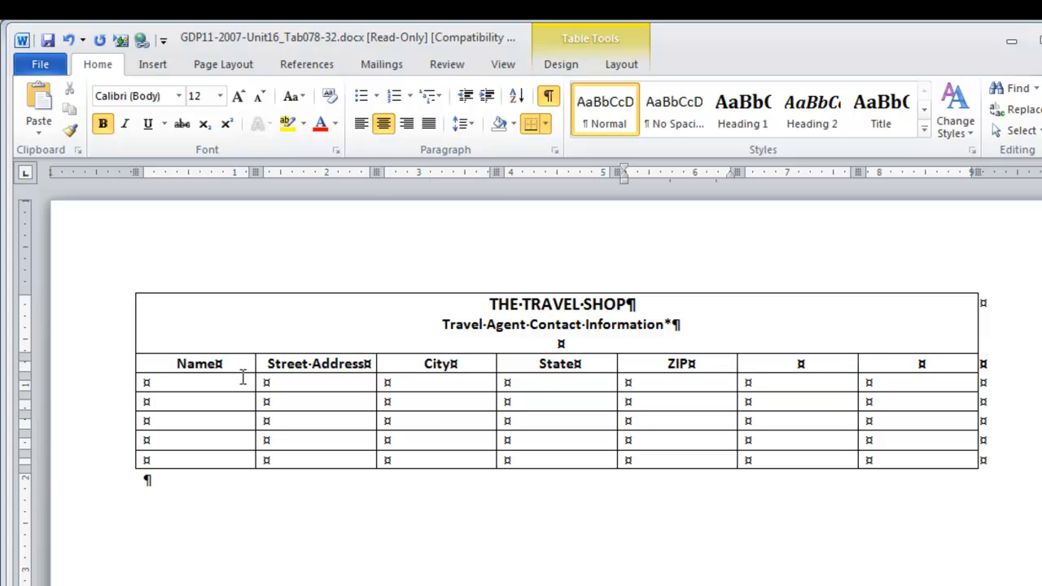
pyautogui.press('Tab')
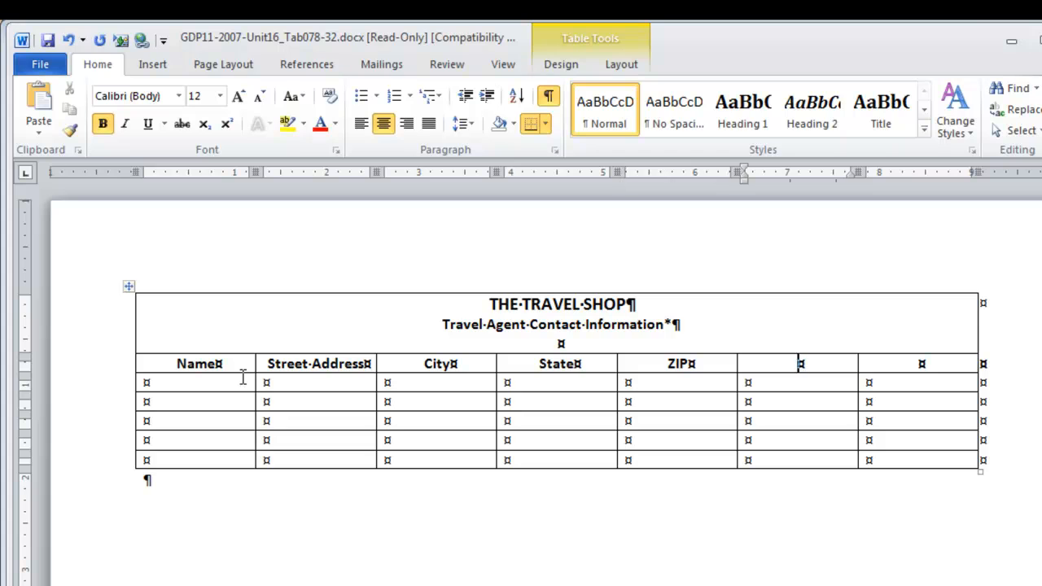
pyautogui.write('Telephone')
pyautogui.press('Tab')
pyautogui.write('E-Mail')
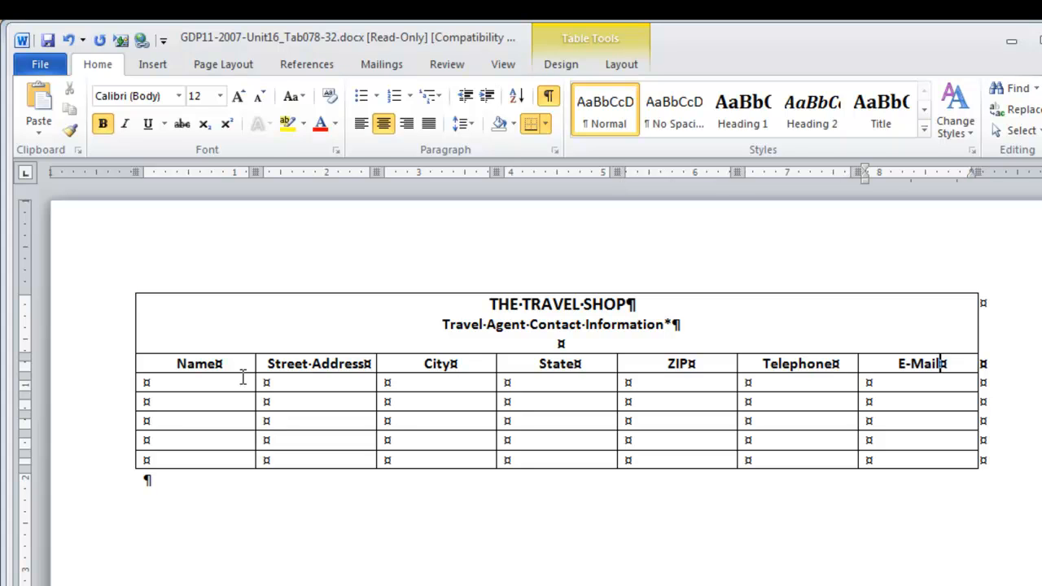
pyautogui.press('Tab')
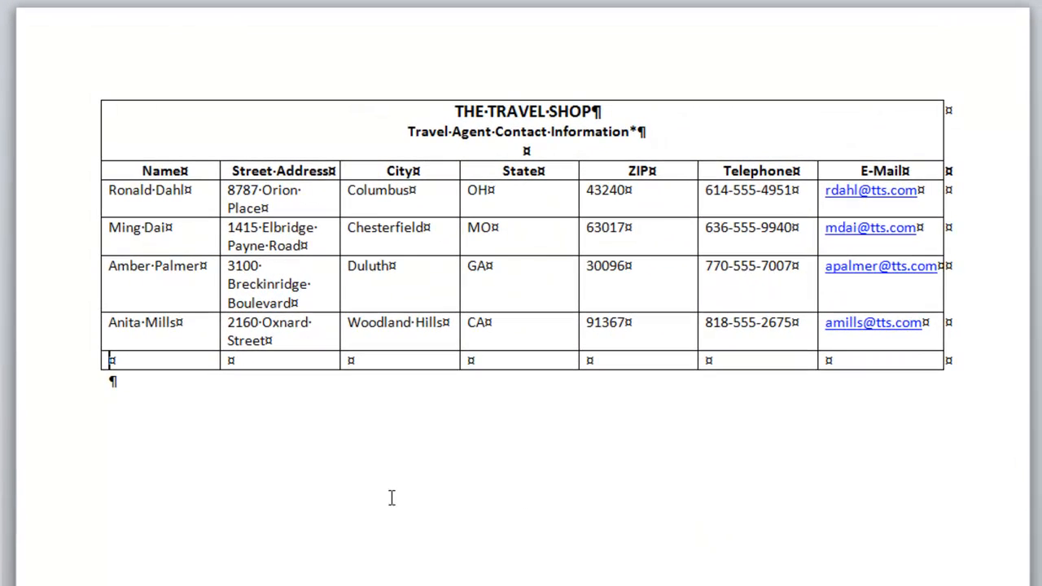
# Merge the table's last row into one cell and enter the note "*Contact information was last updated on July 1.".
pyautogui.click(84, 373)
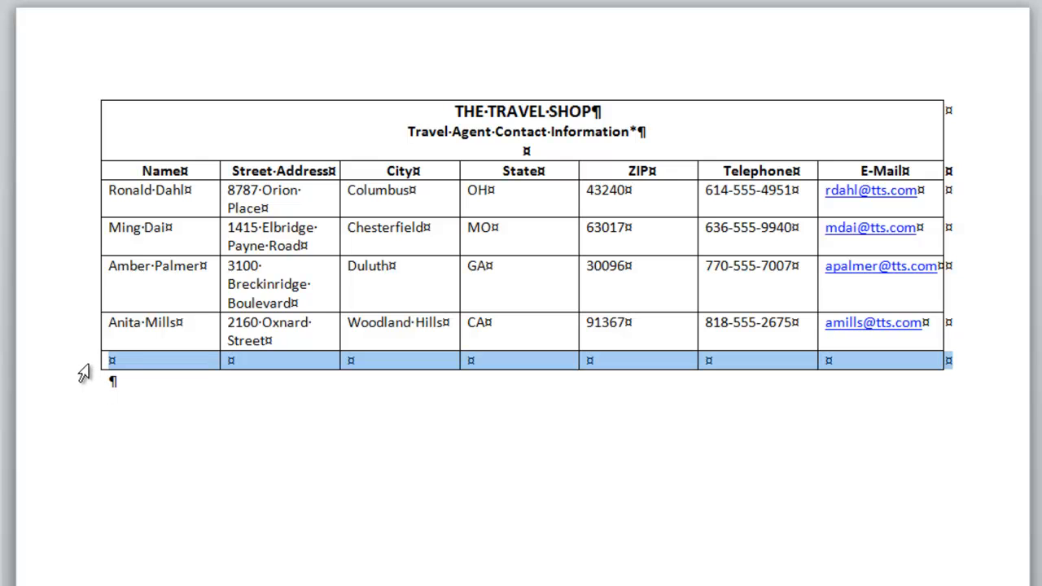
pyautogui.rightClick(136, 367)
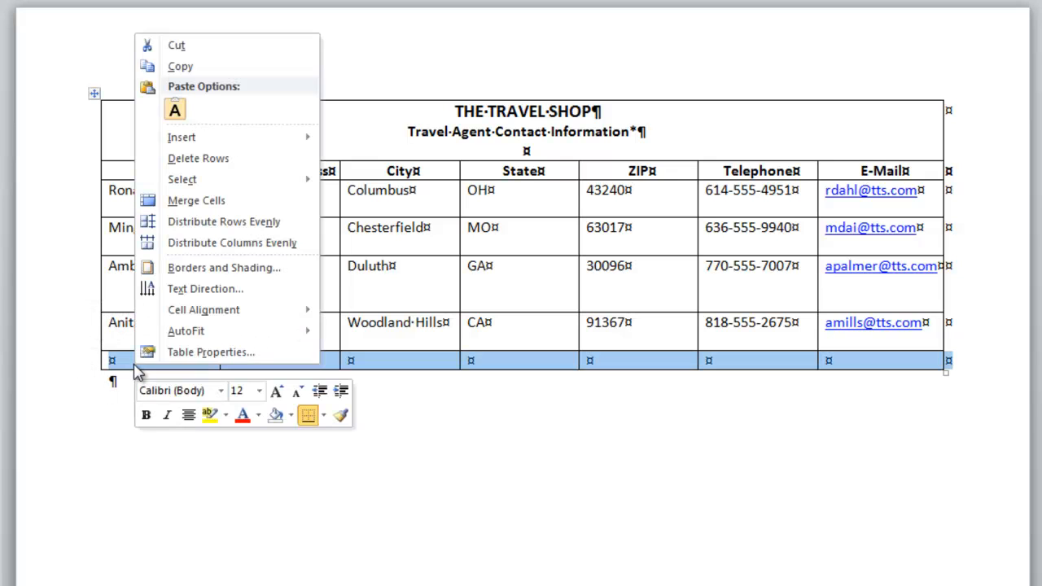
pyautogui.click(243, 203)
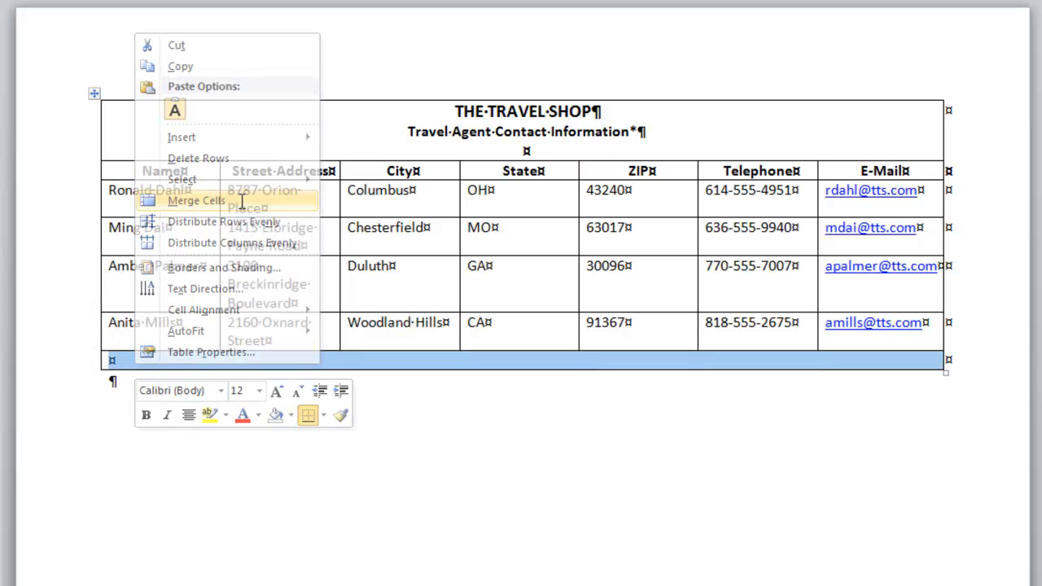
pyautogui.click(106, 361)
pyautogui.write('*Contact i')
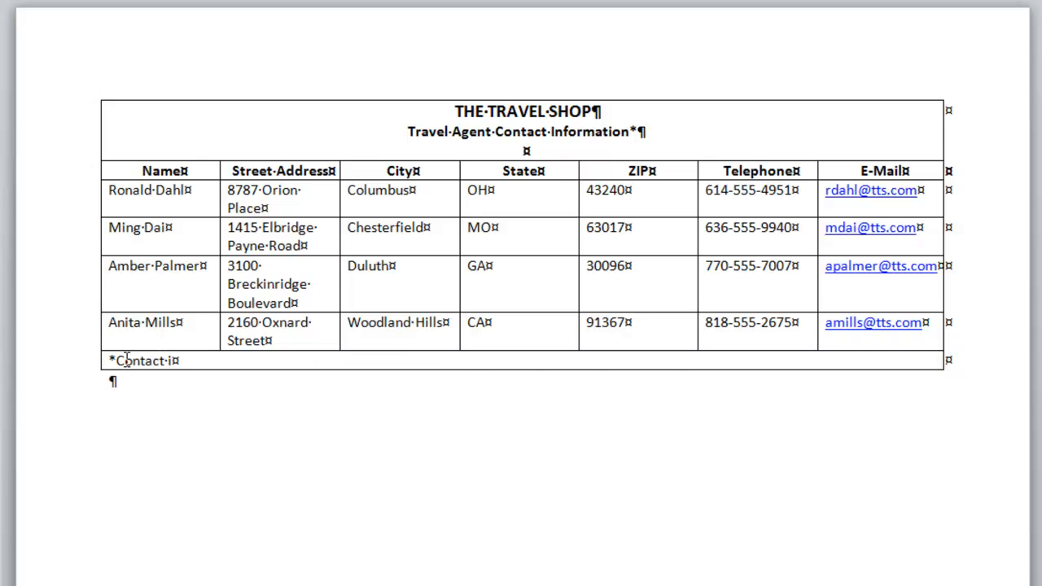
pyautogui.write('nformation was last updated on July 1.')
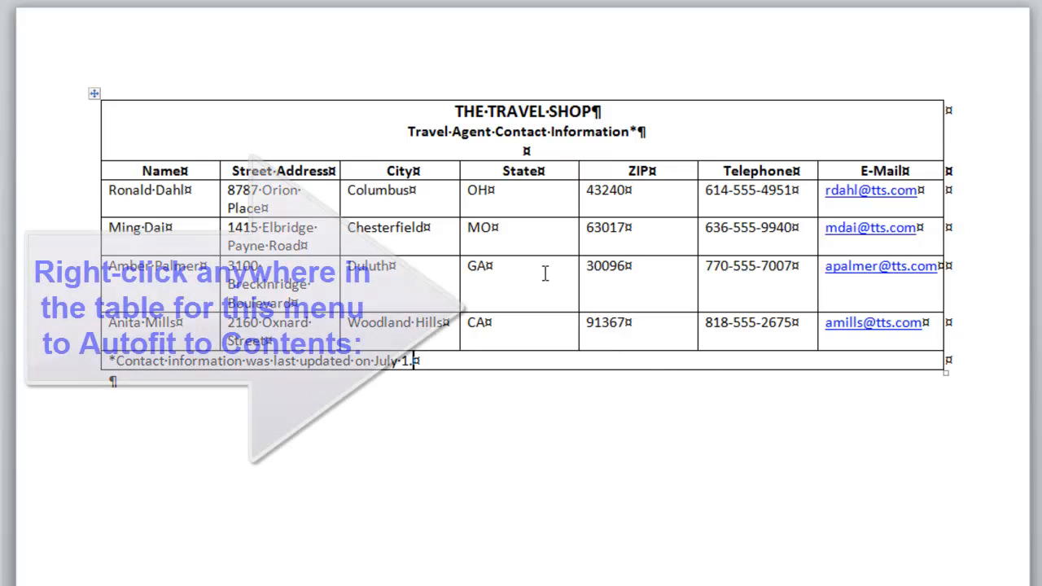
# AutoFit the table's columns to their contents and center the whole table horizontally on the page.
pyautogui.rightClick(547, 279)
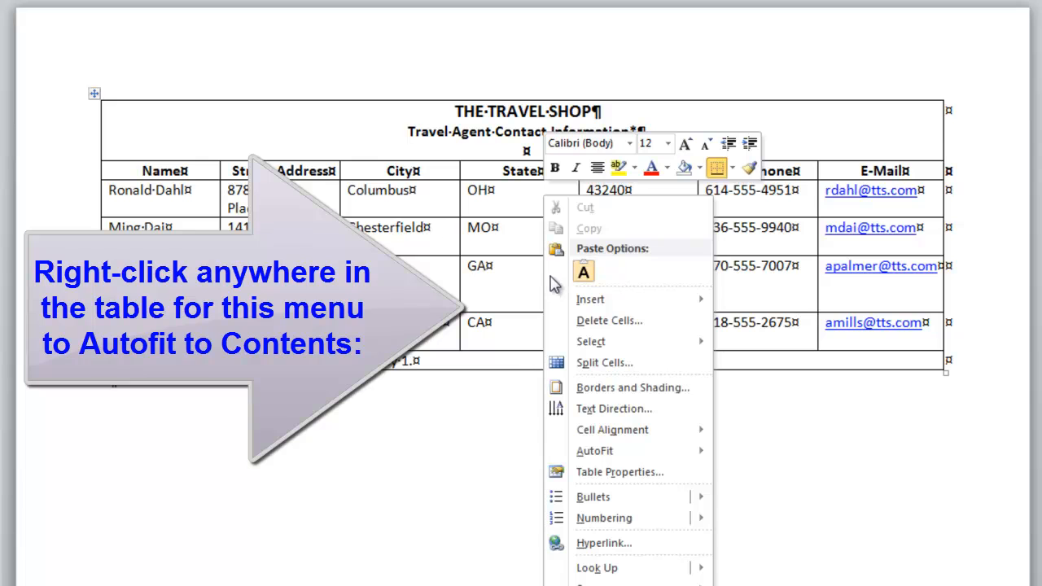
pyautogui.moveTo(668, 452)
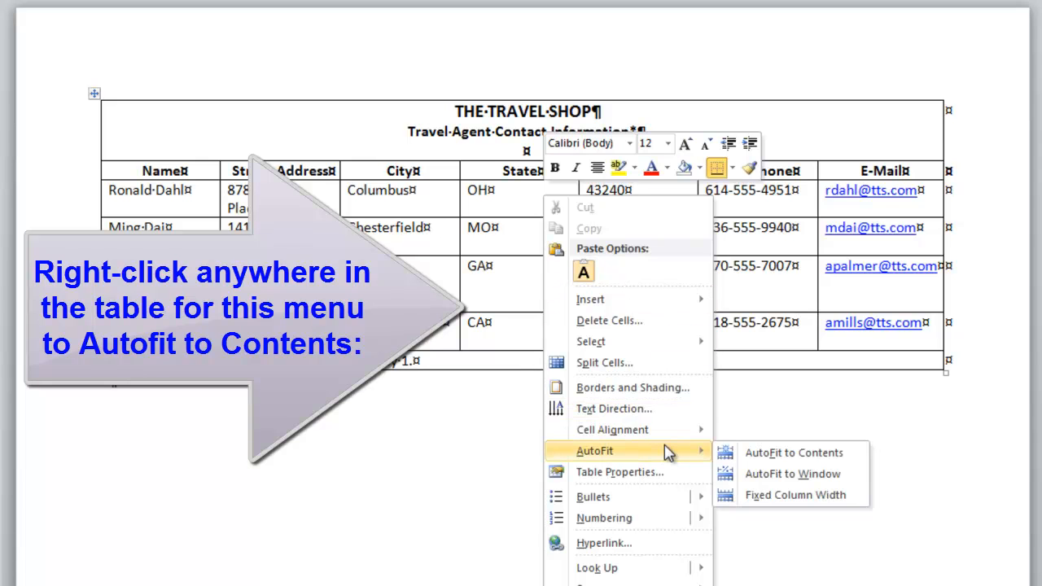
pyautogui.click(821, 458)
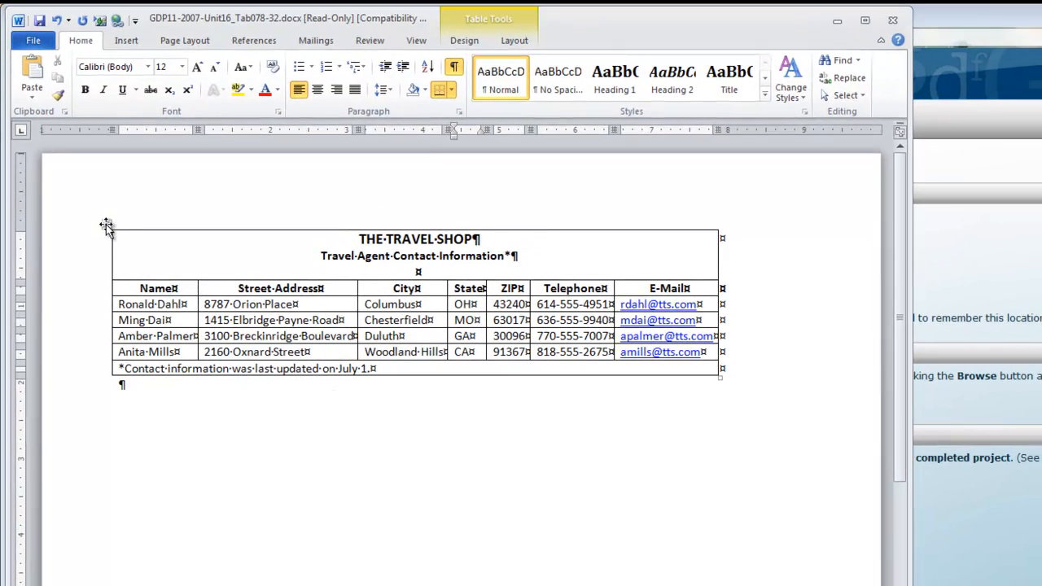
pyautogui.click(107, 228)
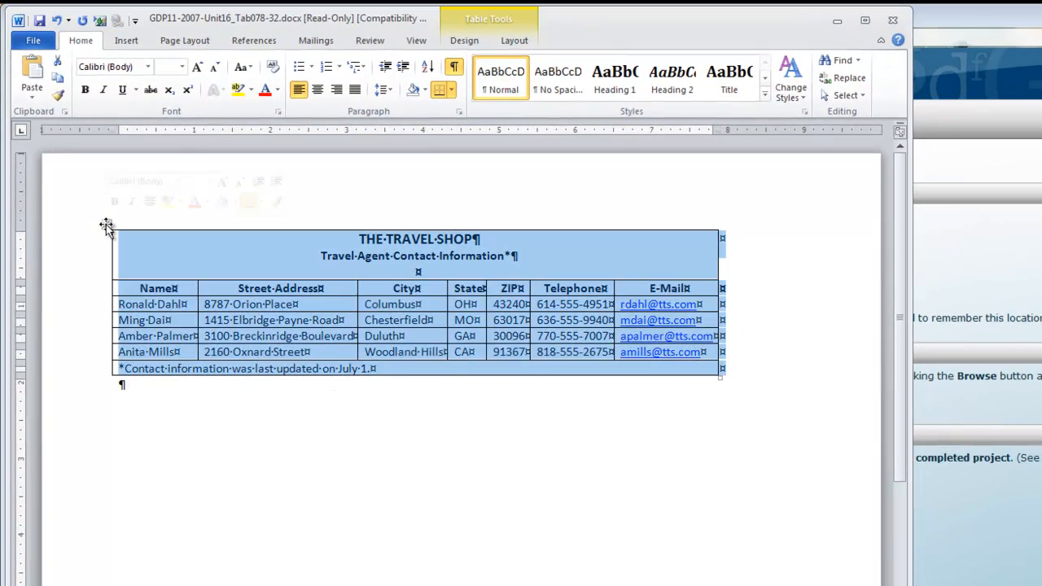
pyautogui.click(317, 91)
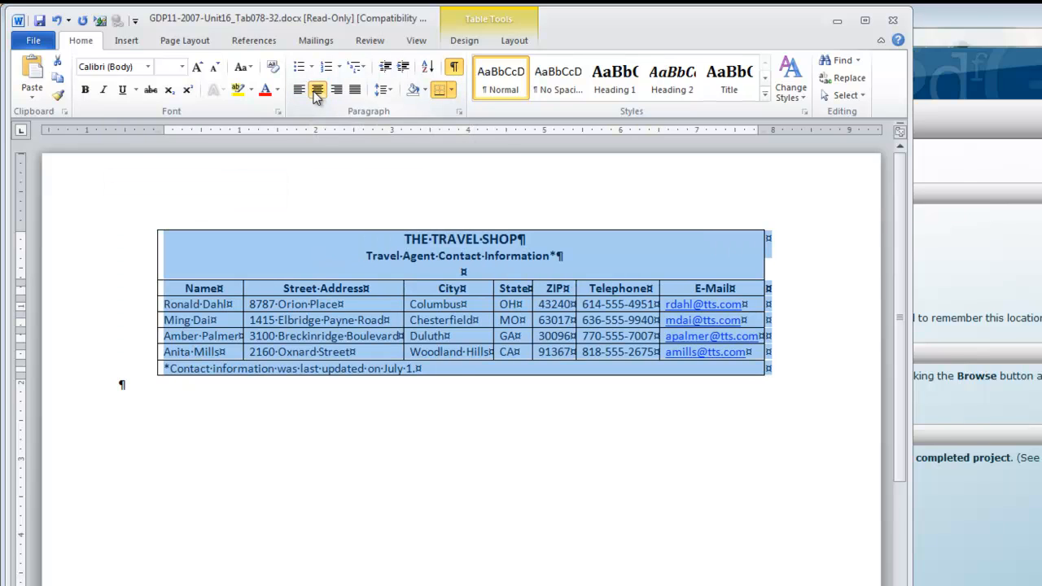
# Set the page's vertical alignment to Center for the whole document in the Page Setup dialog.
pyautogui.click(185, 40)
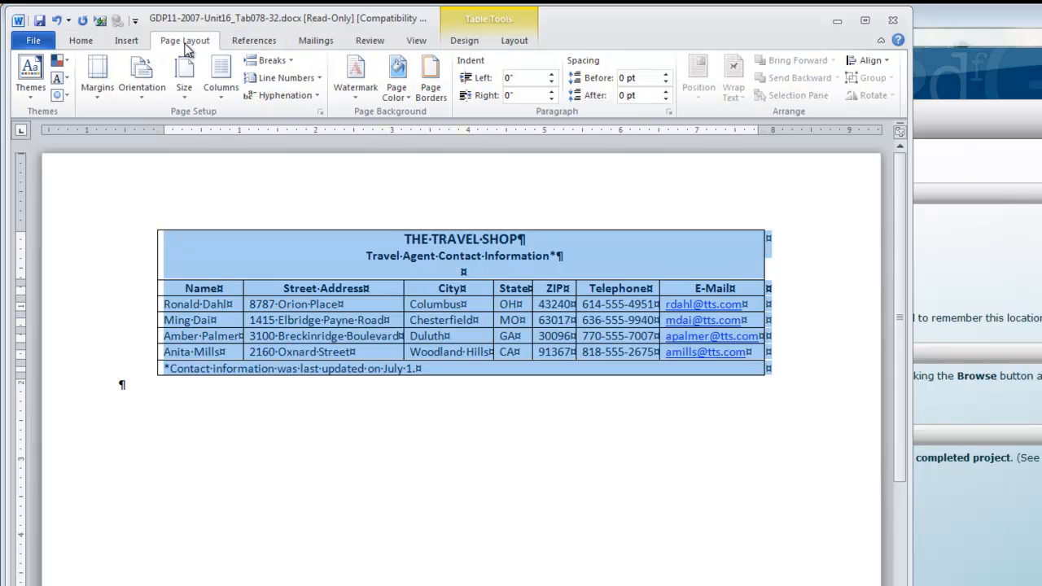
pyautogui.click(320, 112)
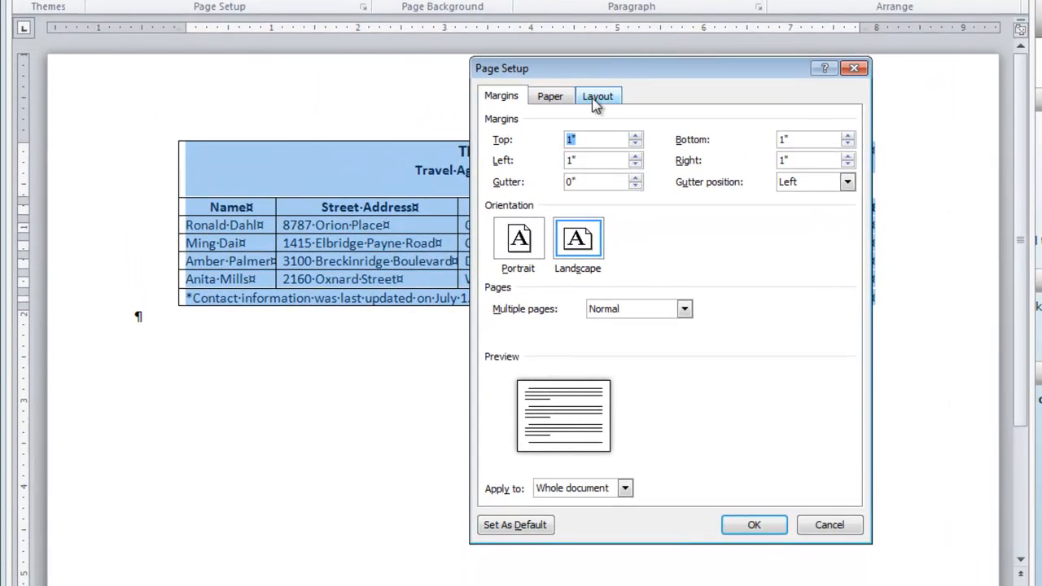
pyautogui.click(595, 99)
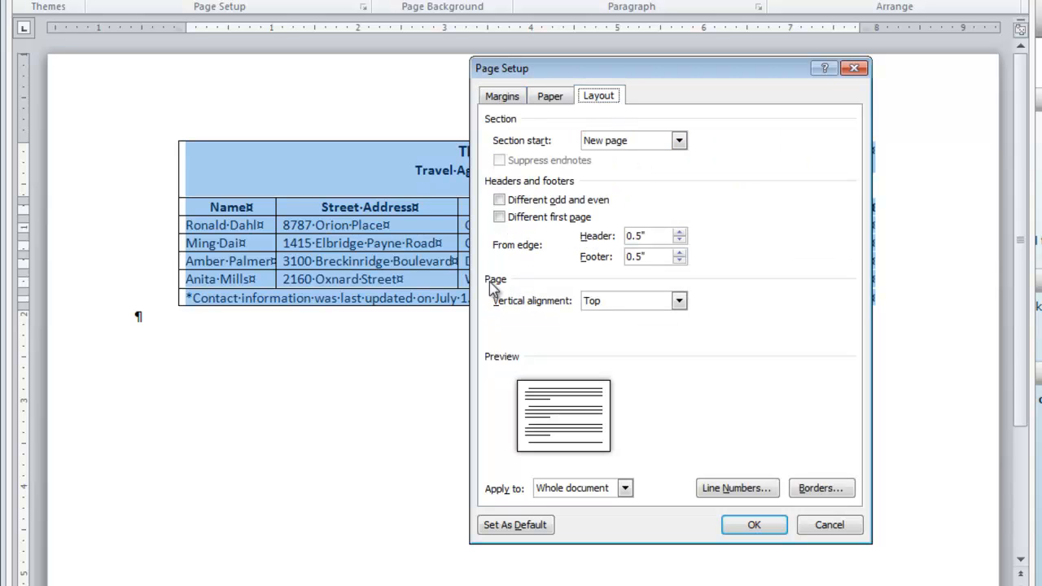
pyautogui.click(679, 301)
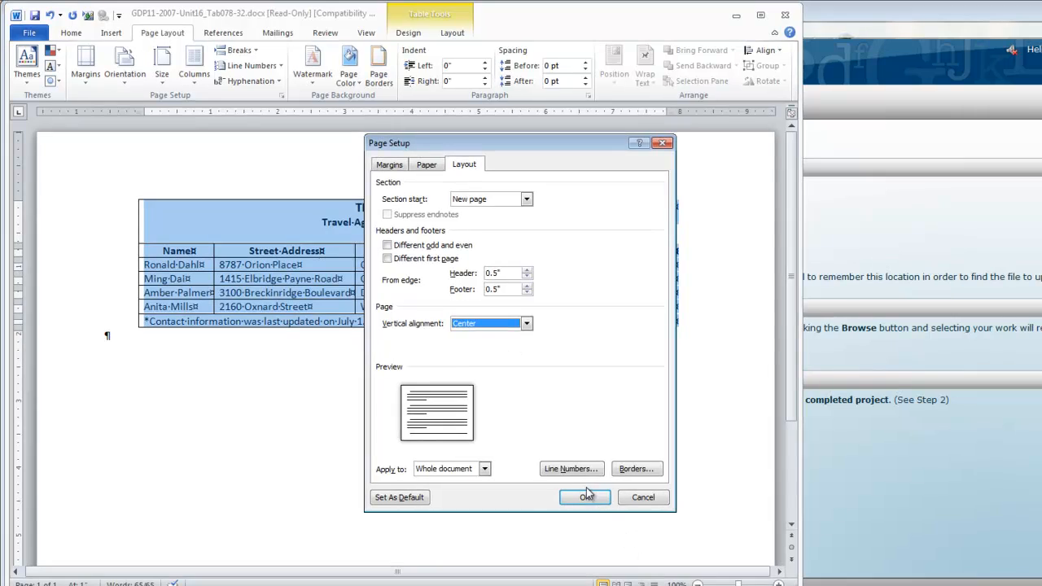
pyautogui.click(585, 498)
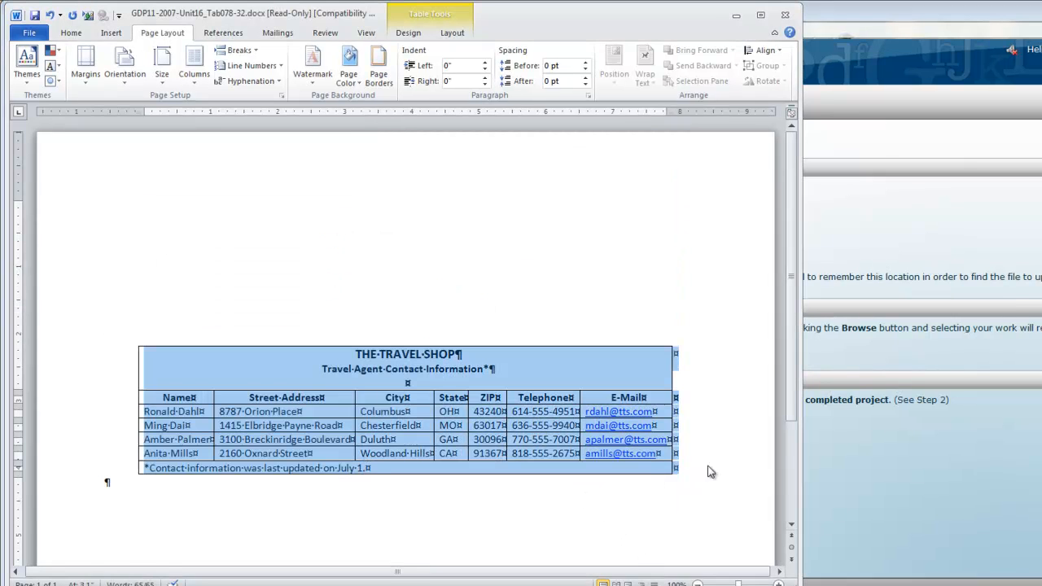
pyautogui.scroll(-3, 727, 465)
pyautogui.scroll(1, 730, 464)
pyautogui.scroll(1, 730, 464)
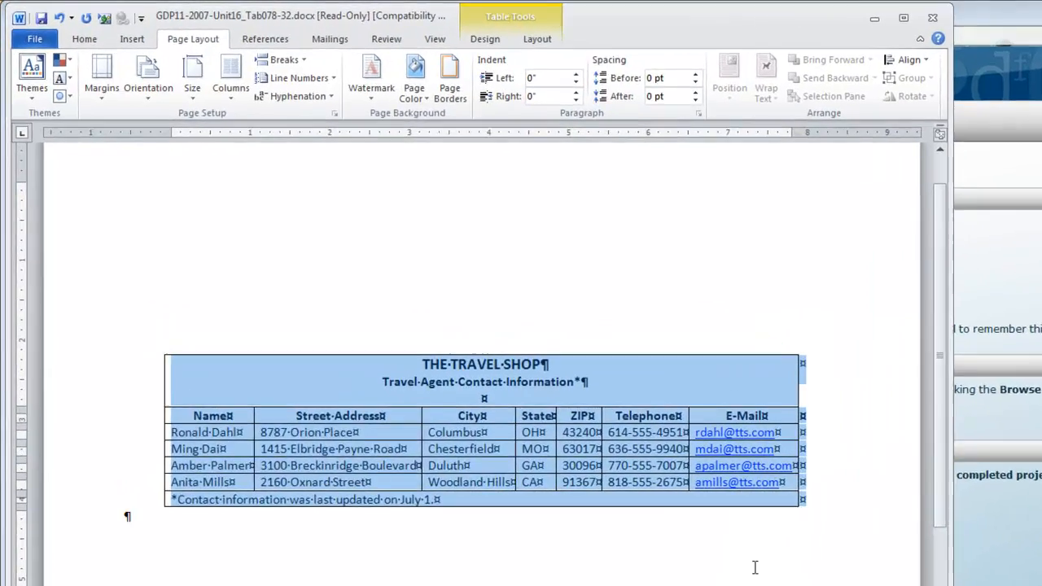
# Save the document as GDP11-2007-Unit16_Tab078-32.docx in the 119-GDP11e-Docs folder inside the 119 documents folder.
pyautogui.press('F12')
pyautogui.click(114, 272)
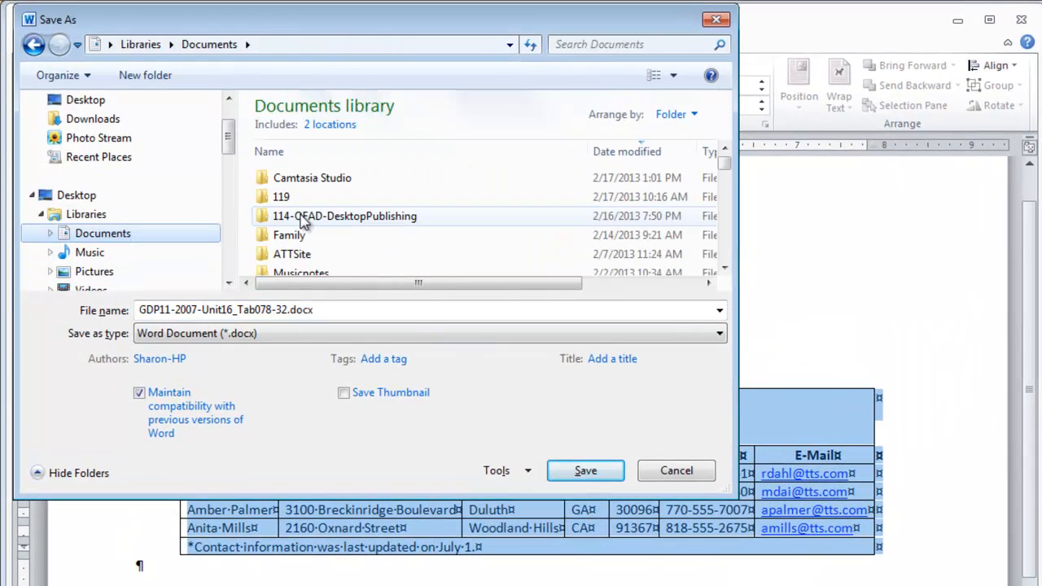
pyautogui.doubleClick(298, 199)
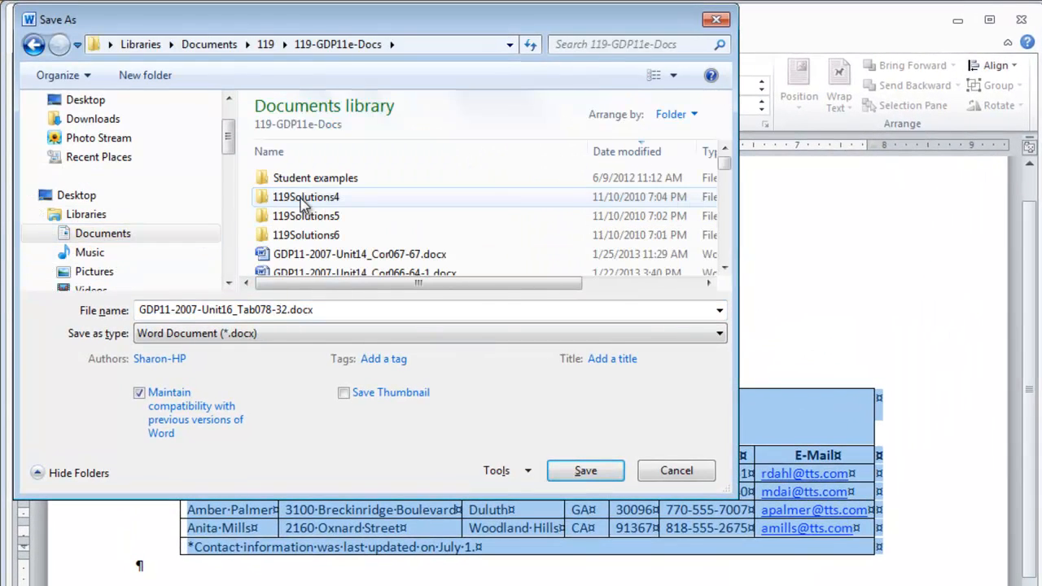
pyautogui.click(586, 473)
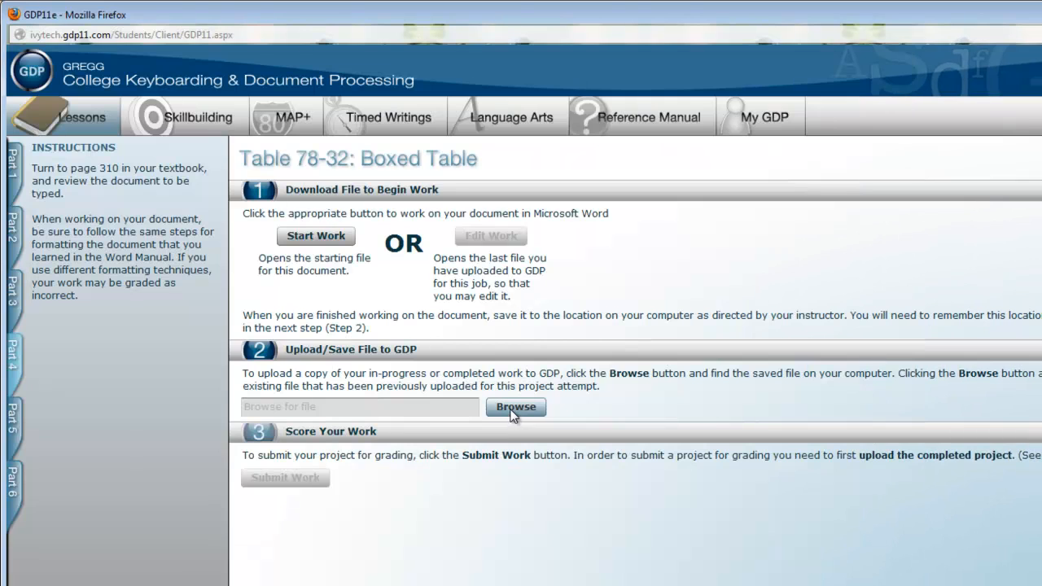
# Switch to GDP in Firefox, upload GDP11-2007-Unit16_Tab078-32.docx from the 119-GDP11e-Docs folder and submit it for scoring.
pyautogui.click(515, 408)
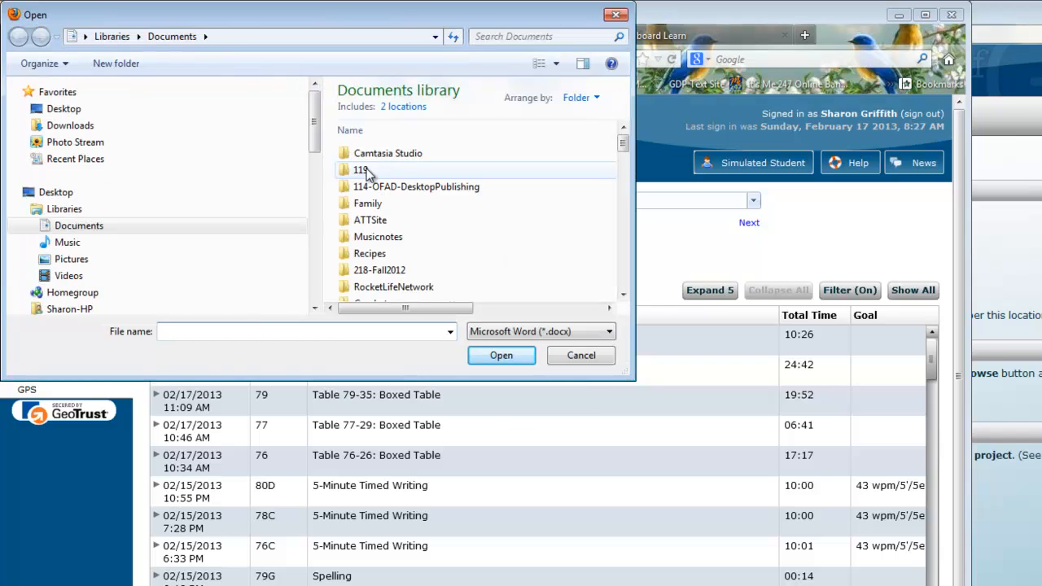
pyautogui.click(367, 172)
pyautogui.doubleClick(366, 172)
pyautogui.doubleClick(376, 155)
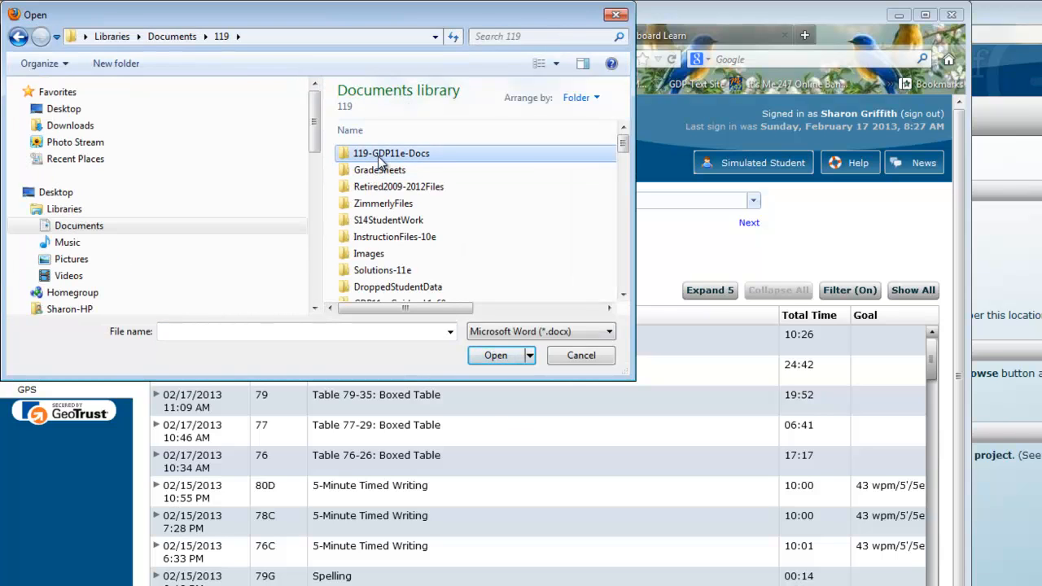
pyautogui.click(423, 220)
pyautogui.click(496, 355)
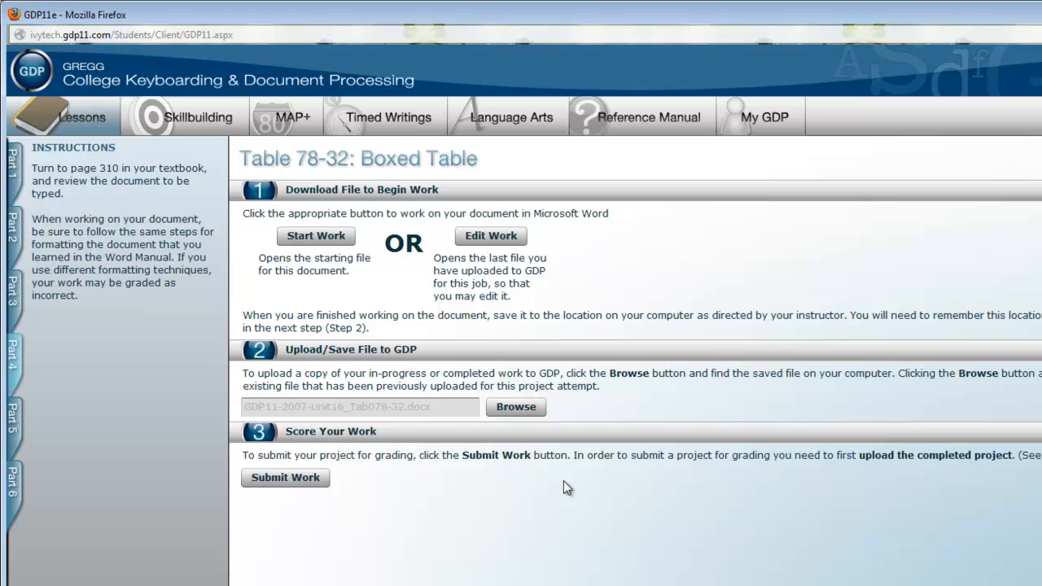
pyautogui.click(269, 478)
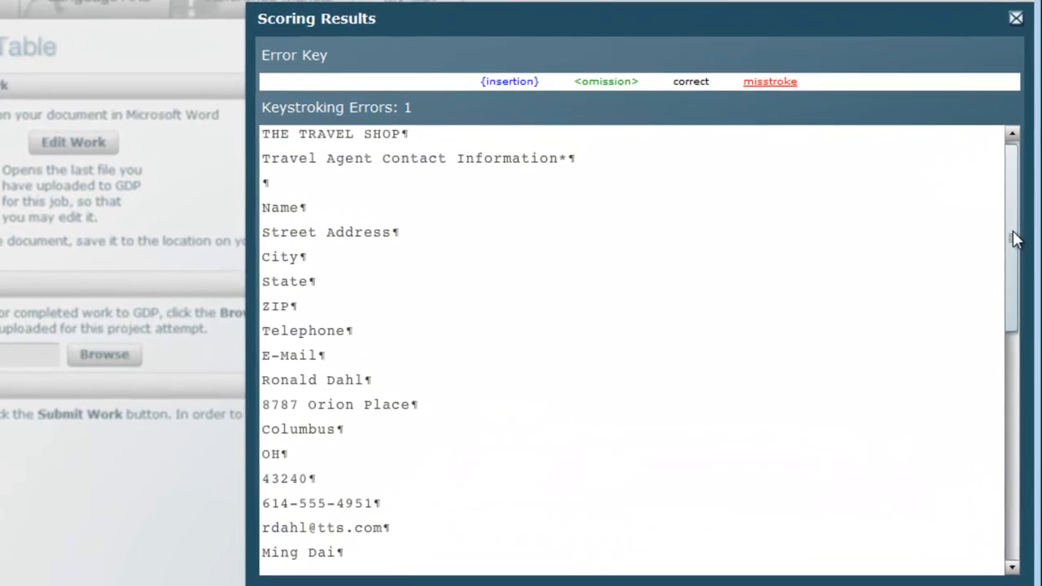
# Reopen the uploaded document in Word for editing and append a 0 to the house number in the last agent's street address.
pyautogui.moveTo(1016, 239); pyautogui.dragTo(1027, 442)
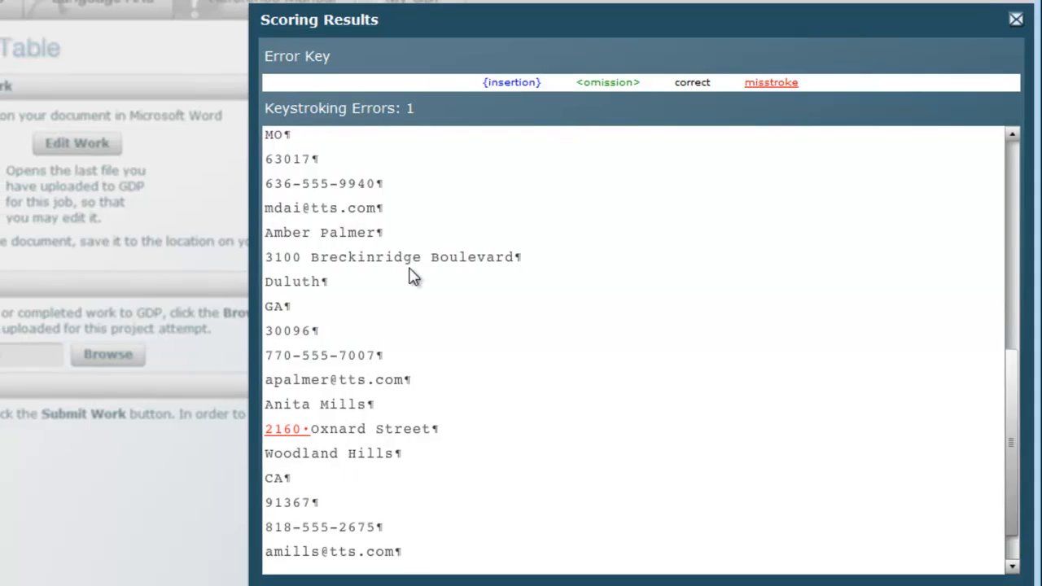
pyautogui.click(1016, 17)
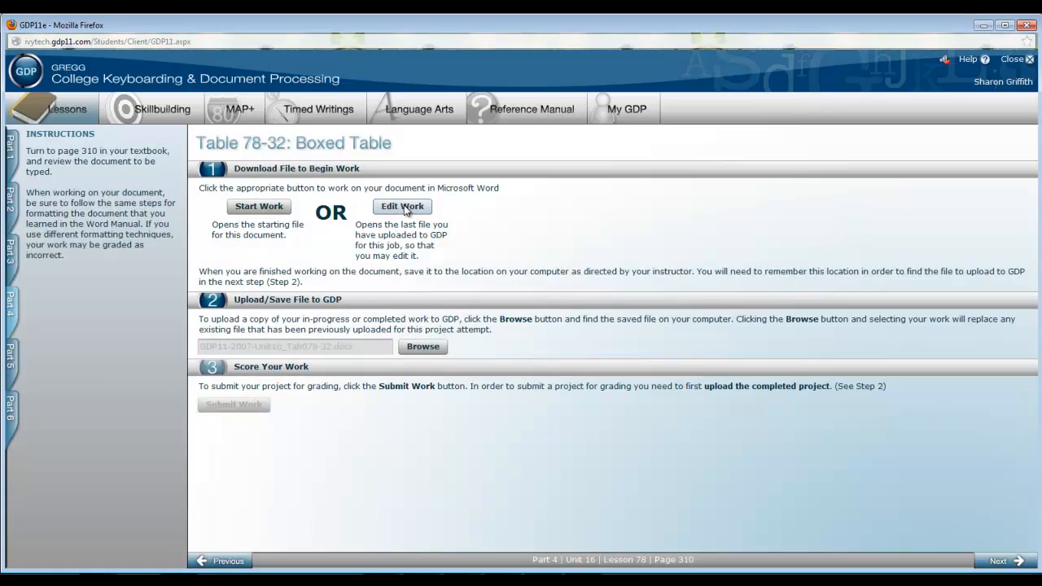
pyautogui.click(405, 208)
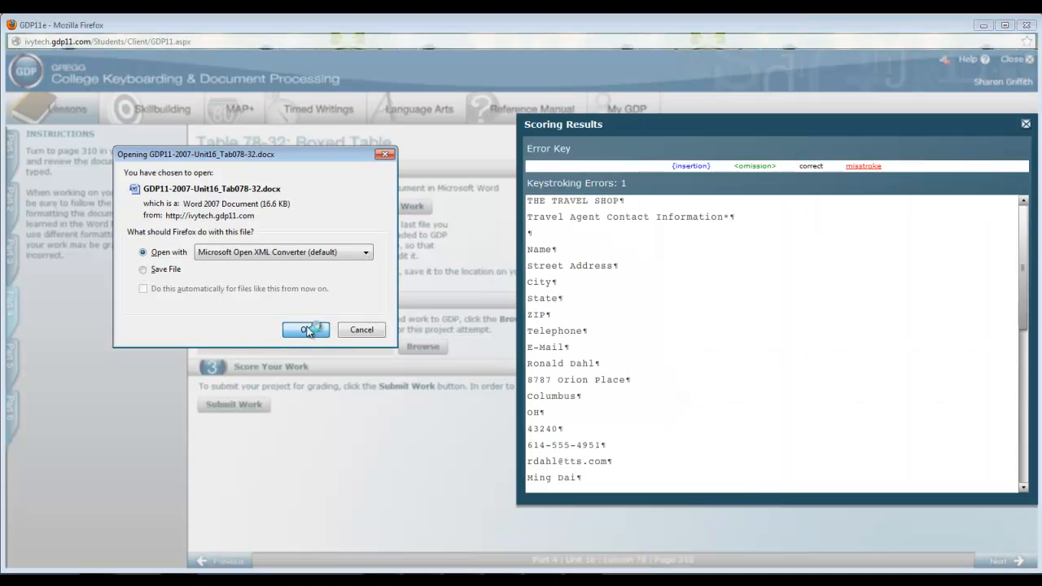
pyautogui.click(306, 330)
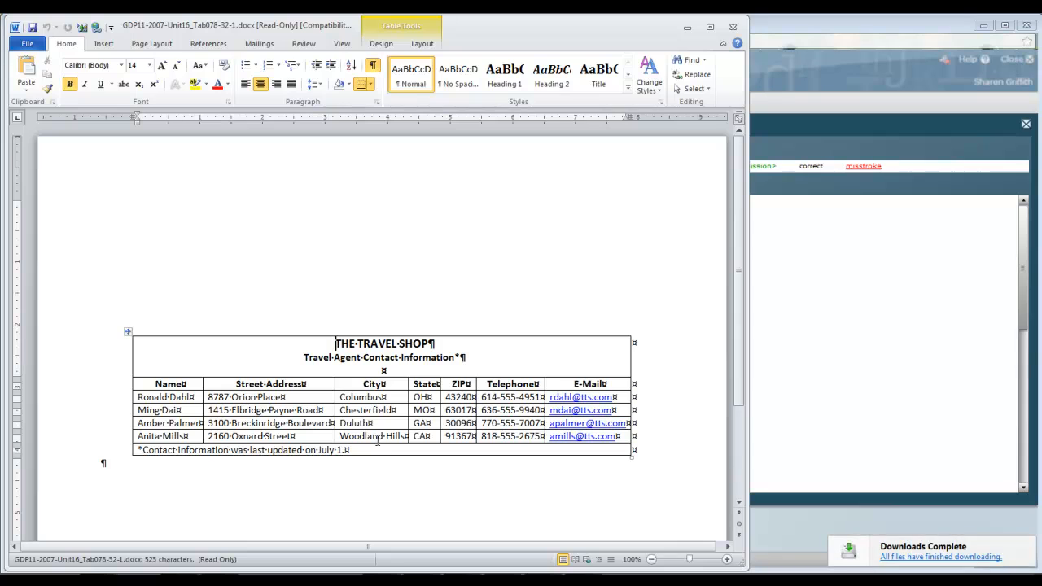
pyautogui.click(231, 438)
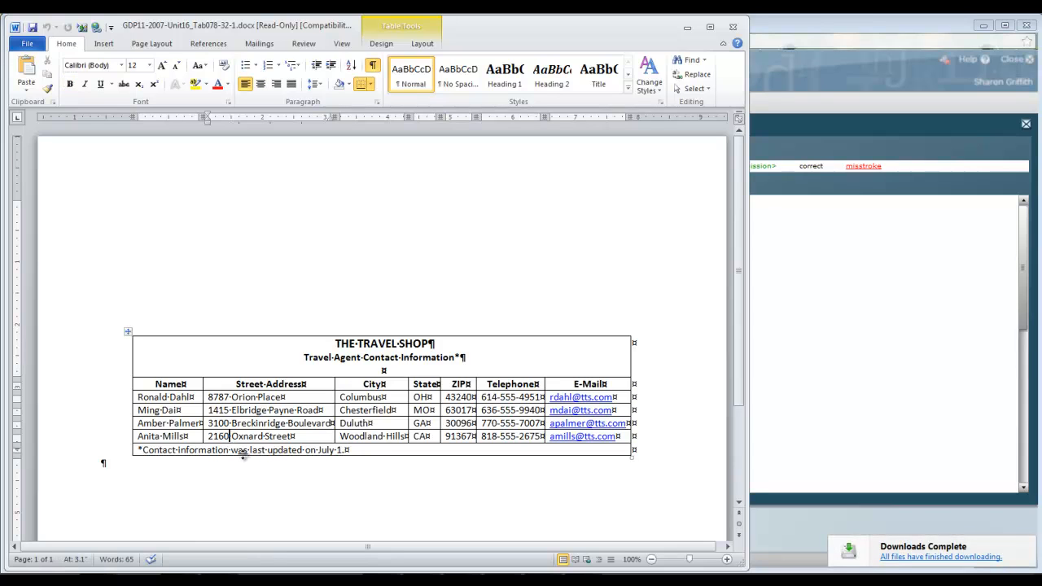
pyautogui.write('0')
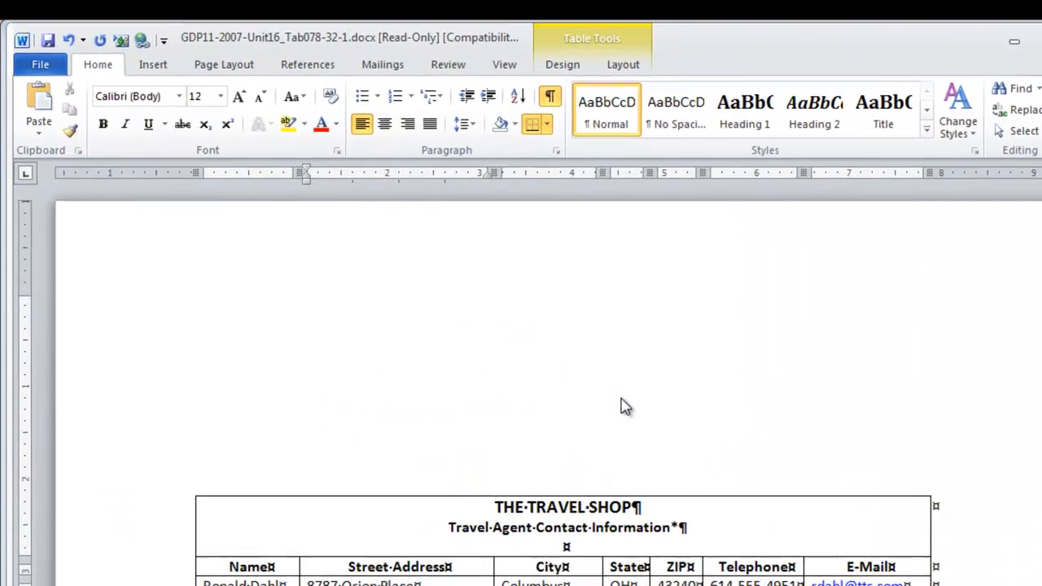
# Save the corrected document as GDP11-2007-Unit16_Tab078-32-1.docx in the 119-GDP11e-Docs folder.
pyautogui.press('F12')
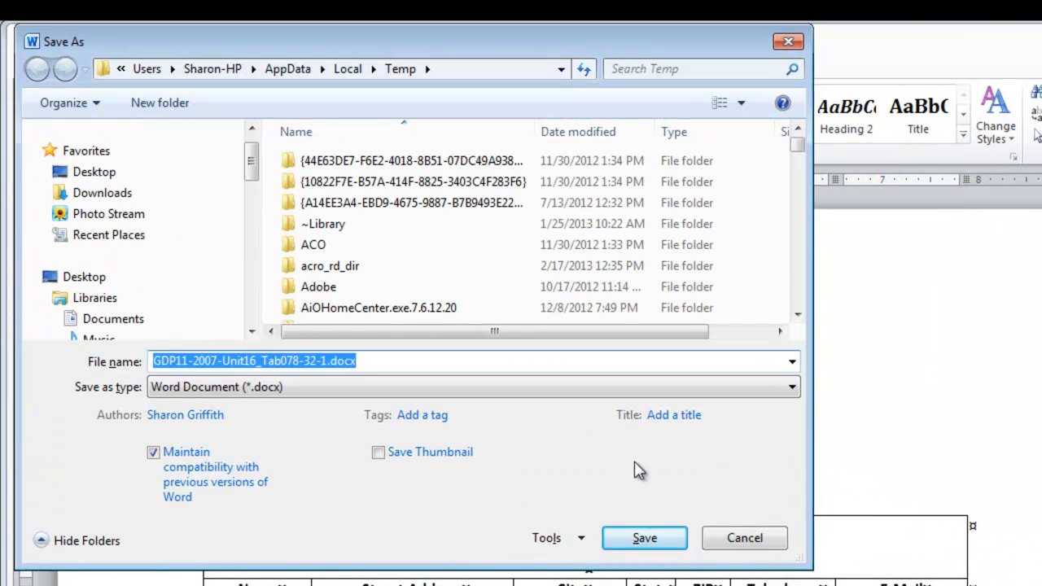
pyautogui.click(113, 320)
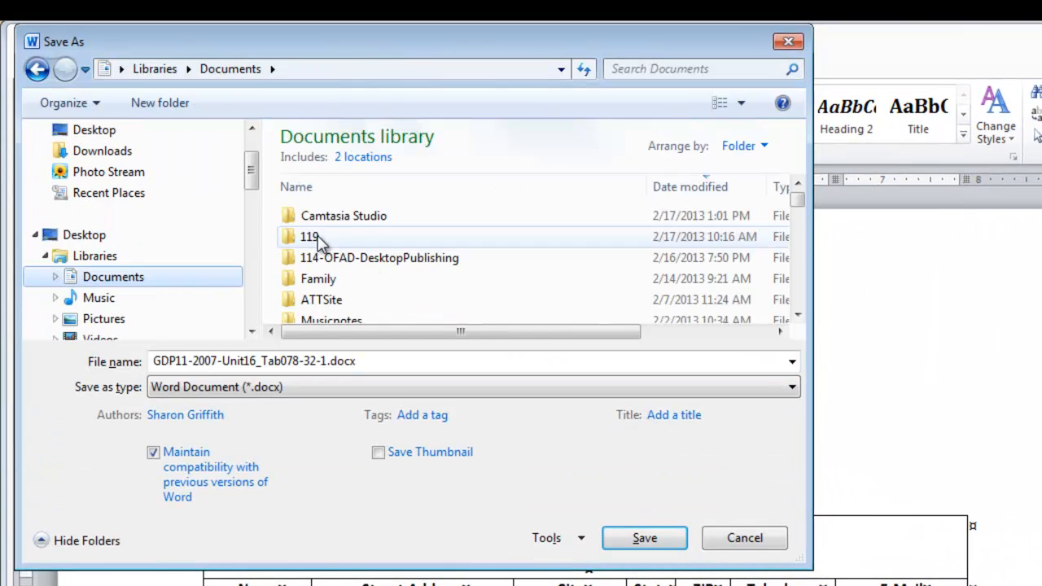
pyautogui.doubleClick(318, 236)
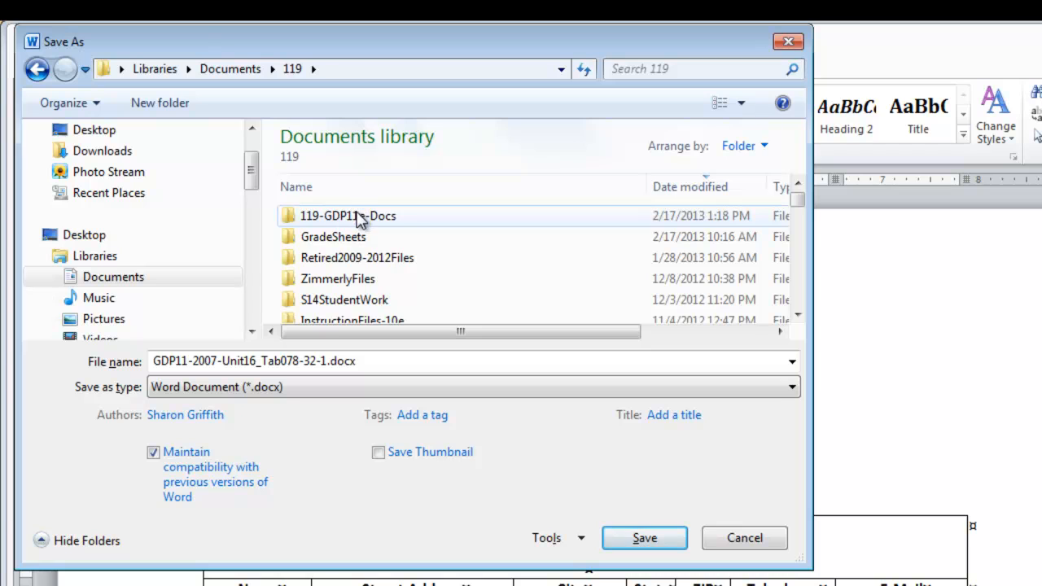
pyautogui.doubleClick(360, 217)
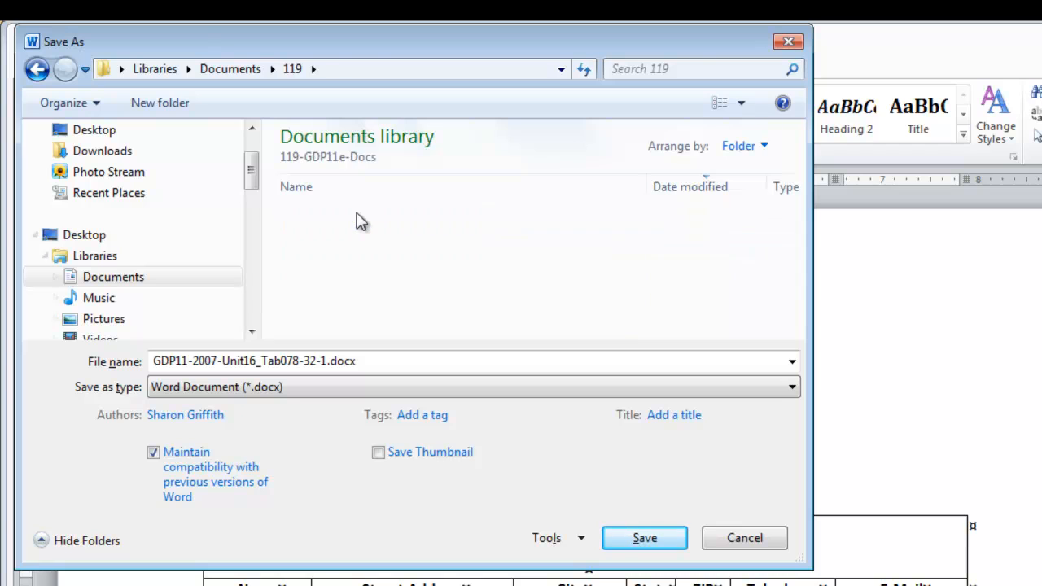
pyautogui.click(322, 363)
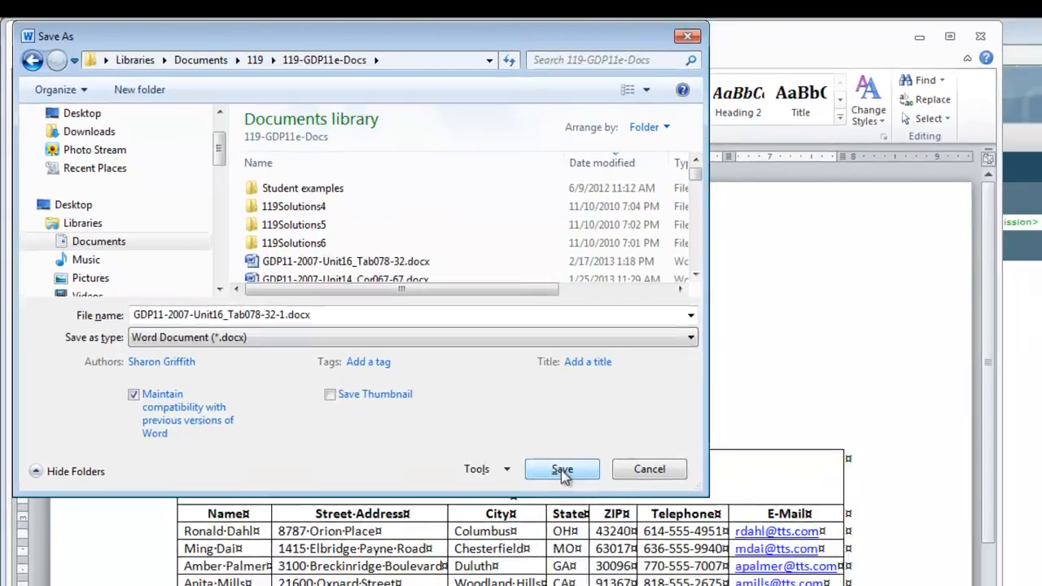
pyautogui.click(561, 471)
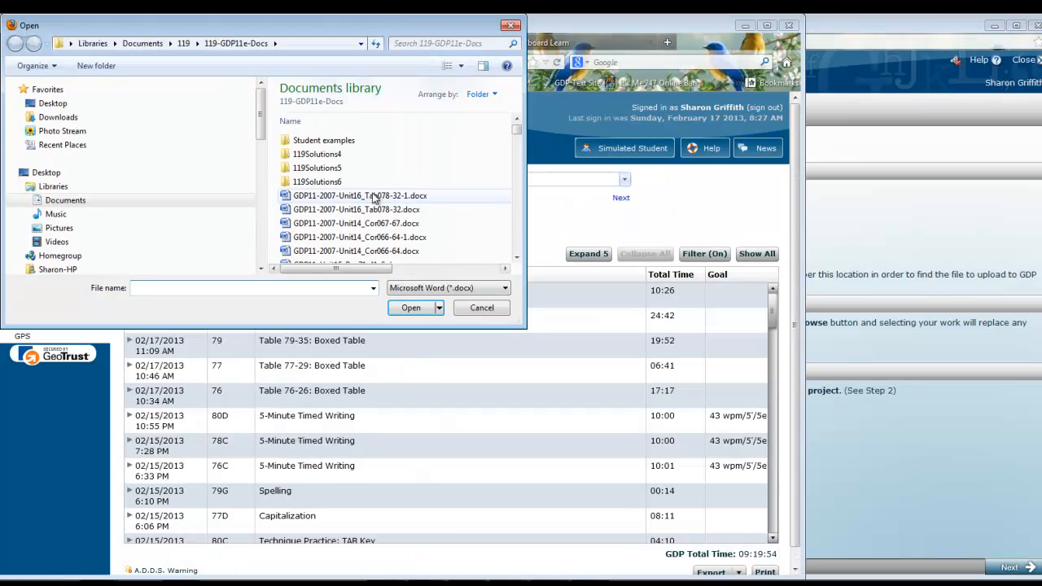
# Upload the corrected file GDP11-2007-Unit16_Tab078-32-1.docx to GDP and submit it for scoring.
pyautogui.doubleClick(379, 197)
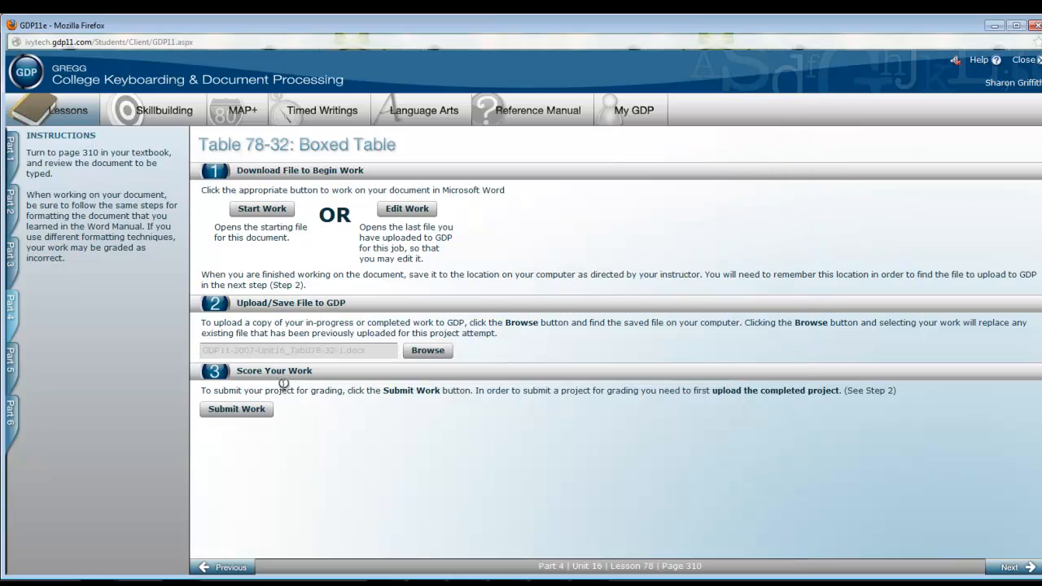
pyautogui.click(254, 415)
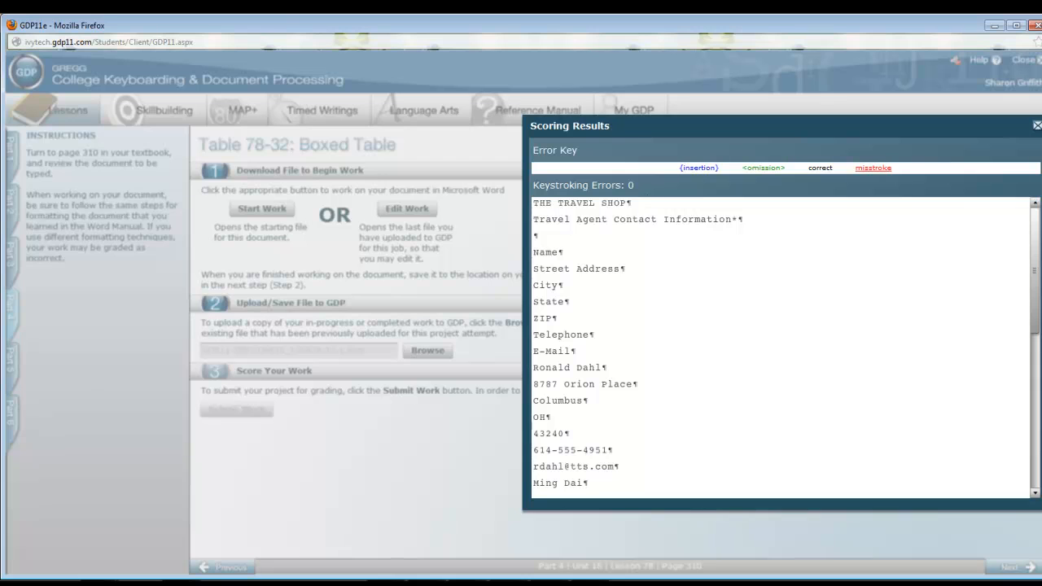
# Close the scoring results, go to exercise Table 78-33: Boxed Table in Part 4, and start its document in Word.
pyautogui.click(1037, 126)
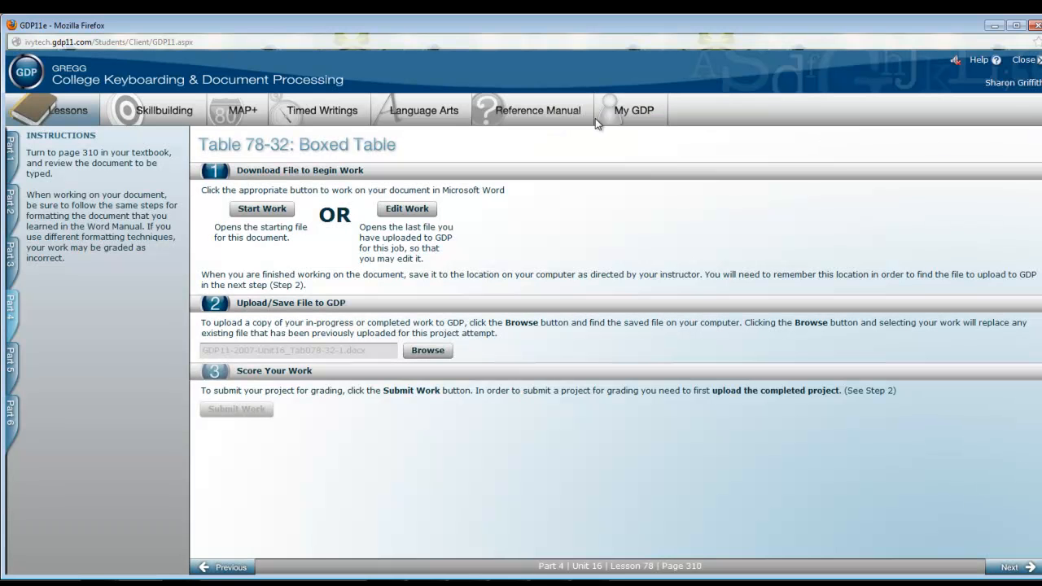
pyautogui.click(11, 308)
pyautogui.click(75, 461)
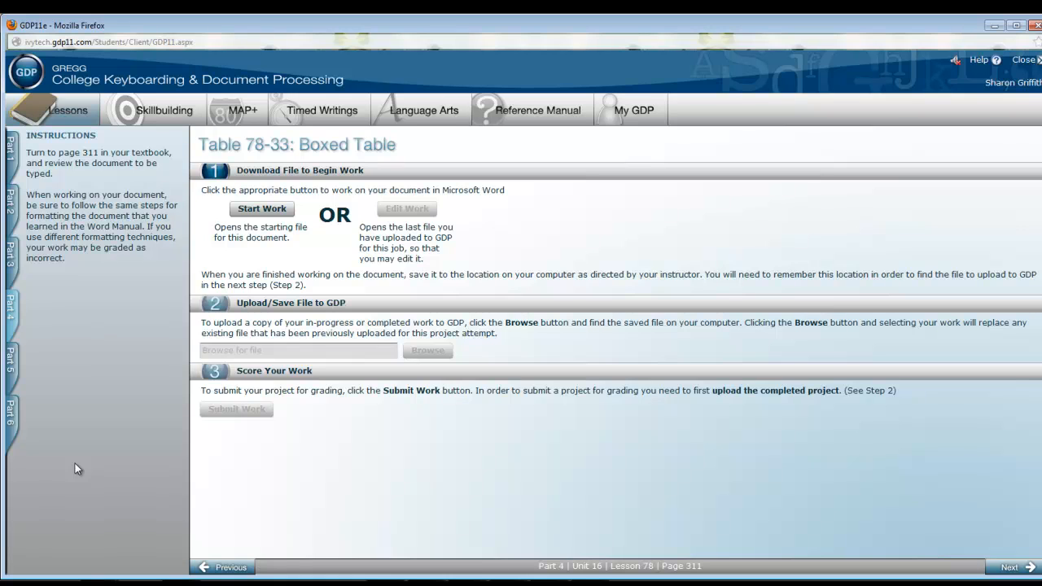
pyautogui.click(262, 208)
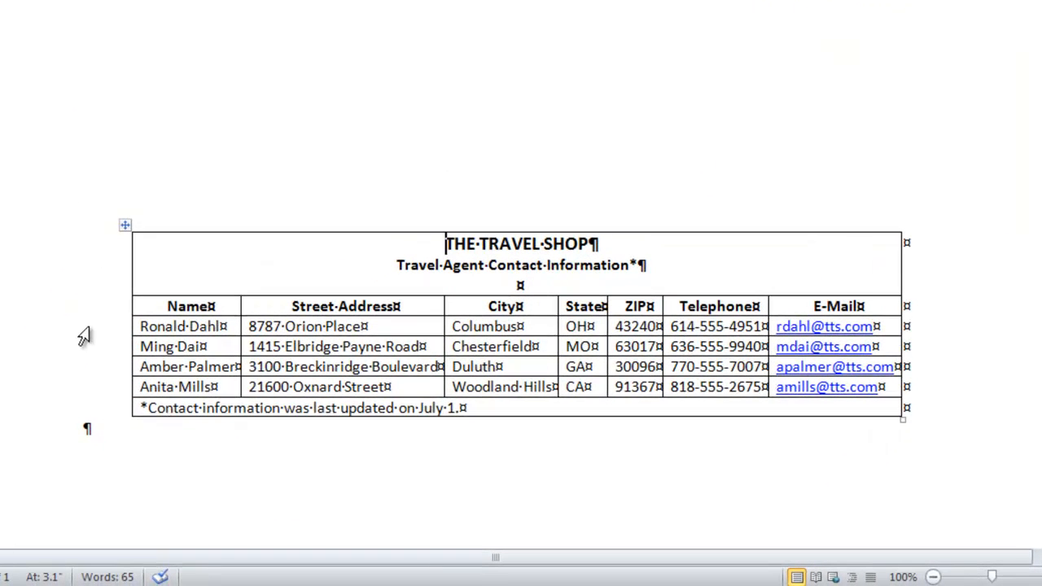
# Replace the first agent's street address in the table with the agent's new street address.
pyautogui.click(242, 327)
pyautogui.write('376')
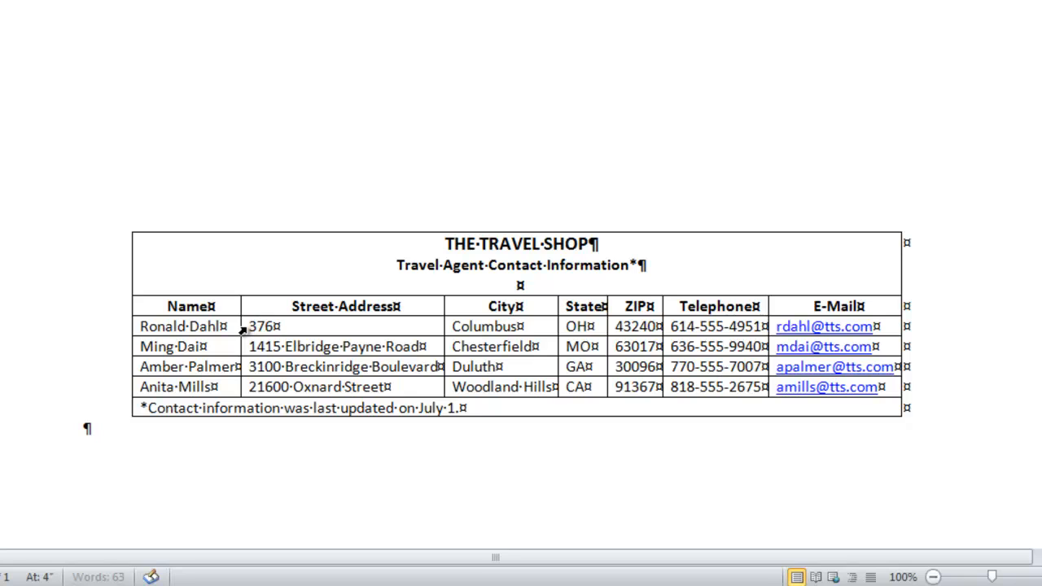
pyautogui.write(' West Lane Avenue')
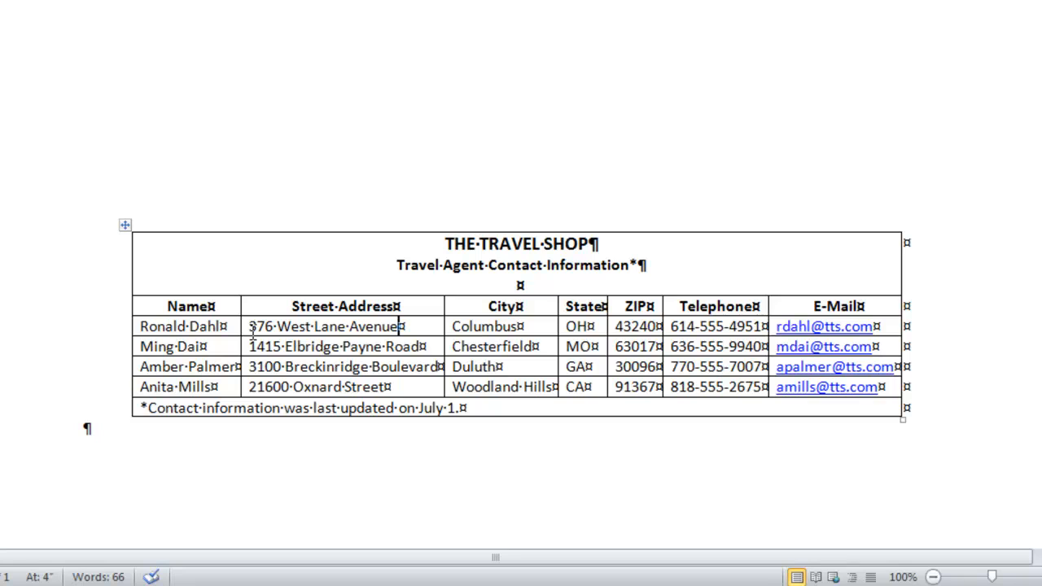
# Insert a blank table row below the last agent's row, above the footnote row.
pyautogui.click(114, 408)
pyautogui.click(114, 393)
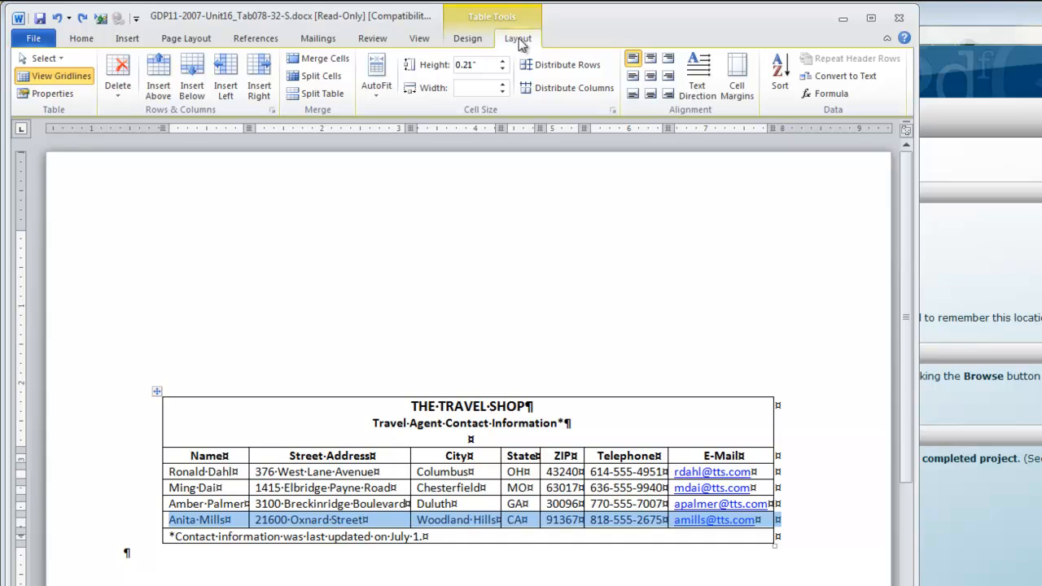
pyautogui.click(194, 94)
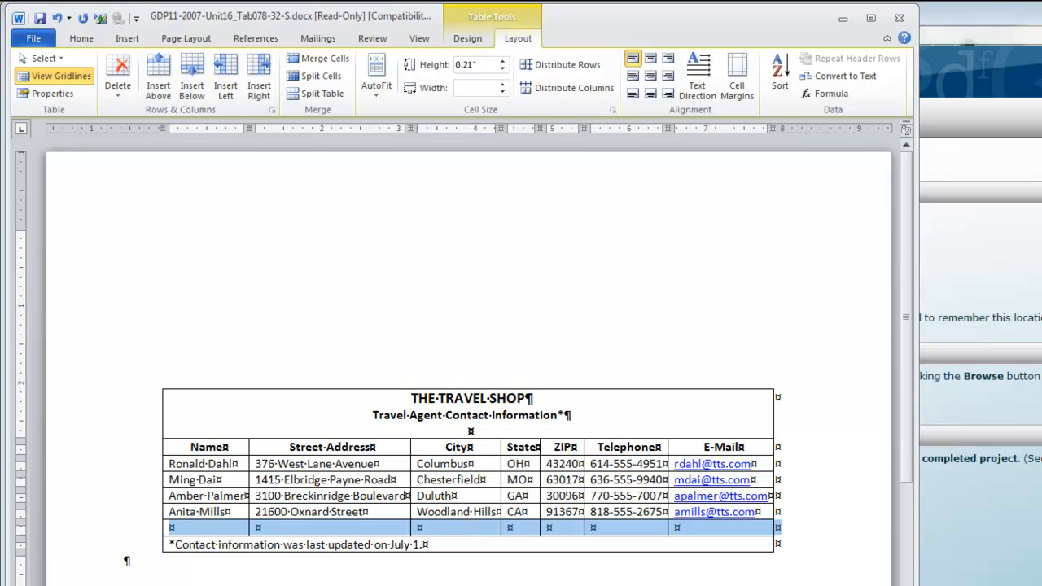
pyautogui.click(146, 557)
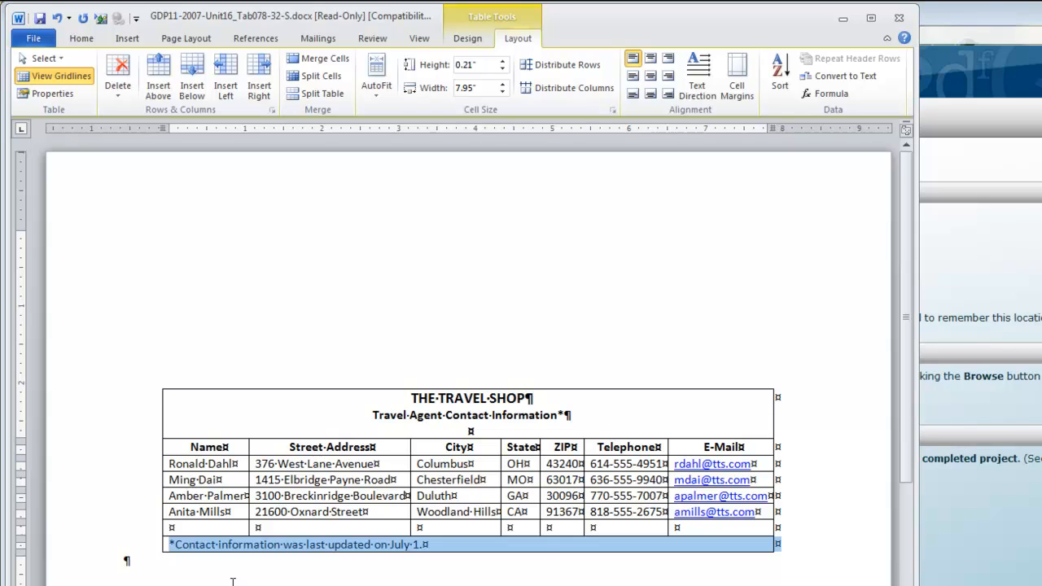
# Fill the blank row with the new agent's name, street address, city, state, ZIP, telephone and e-mail.
pyautogui.click(172, 529)
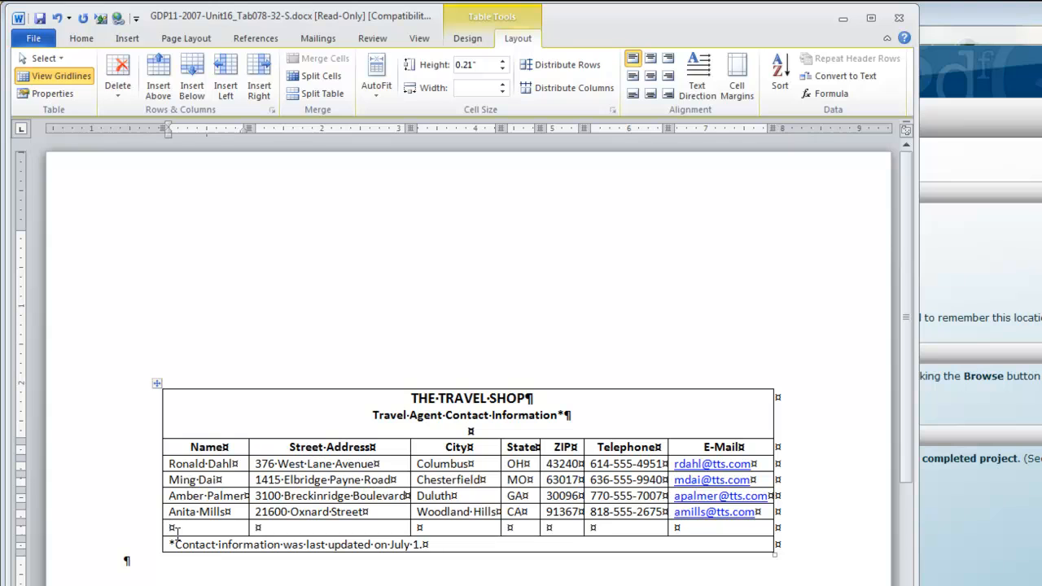
pyautogui.write('Mike Cassidy')
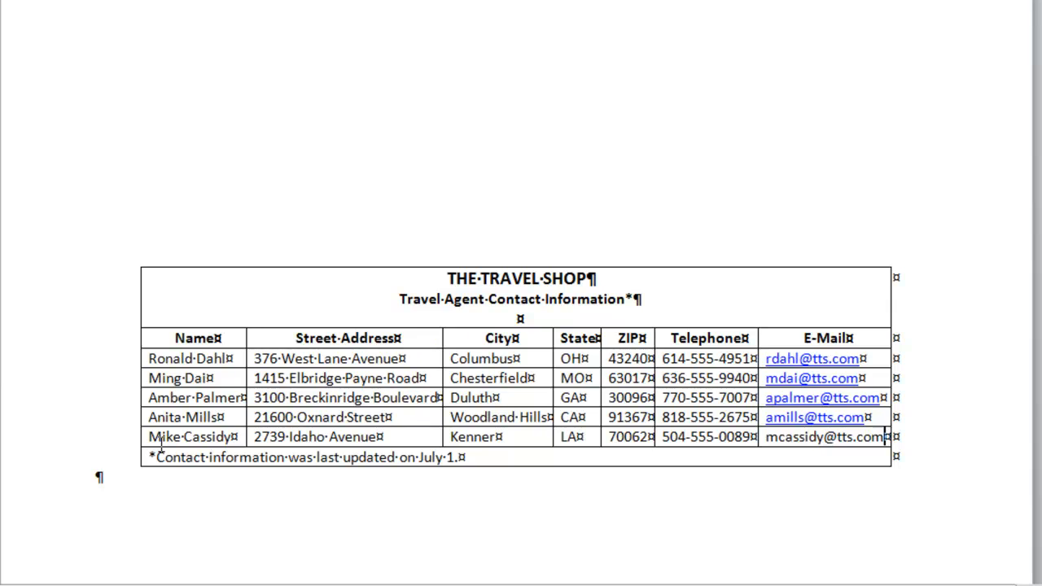
pyautogui.press('Tab')
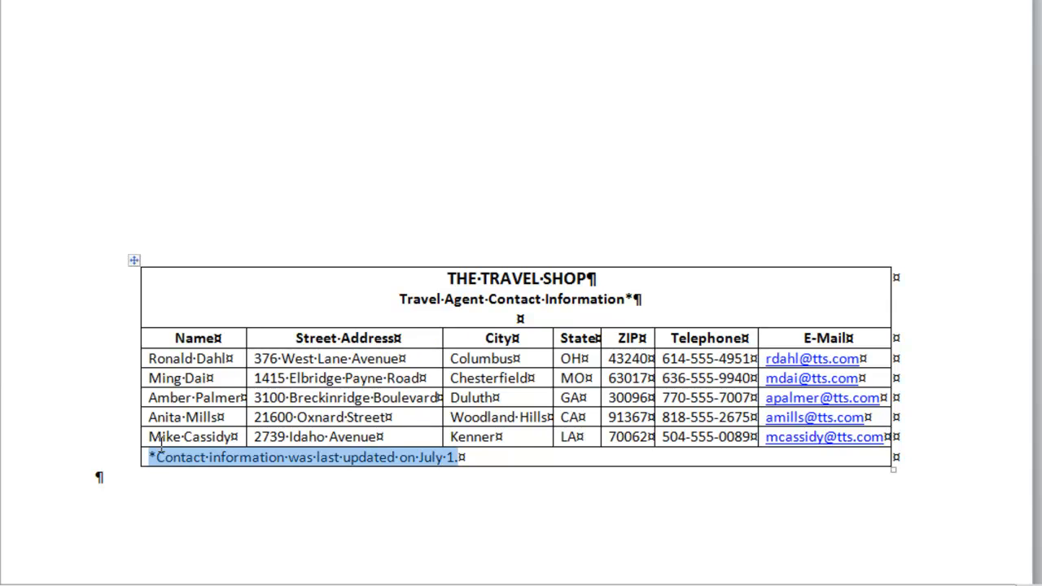
pyautogui.hotkey('ctrl', 'z')
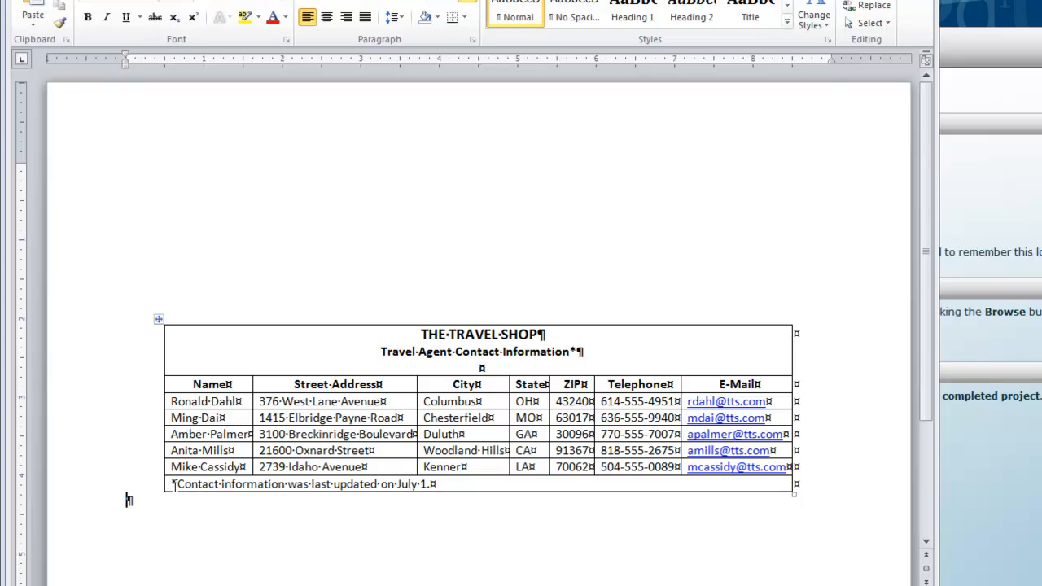
pyautogui.moveTo(178, 484); pyautogui.dragTo(428, 488)
pyautogui.press('Delete')
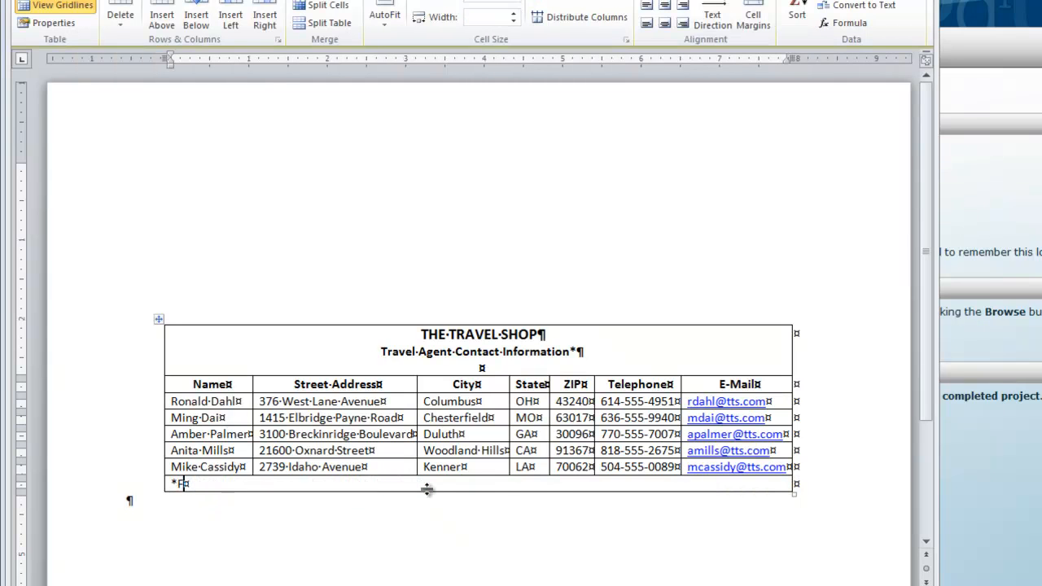
pyautogui.write('For a complete listing of all travel agents, visit http://www.thetravelshop.com')
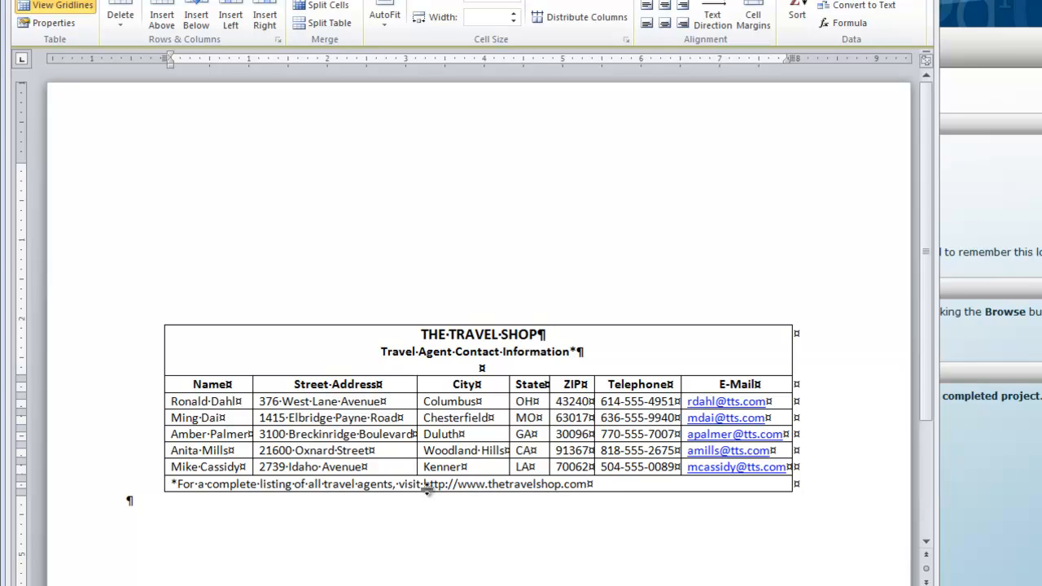
pyautogui.write(' and click "C')
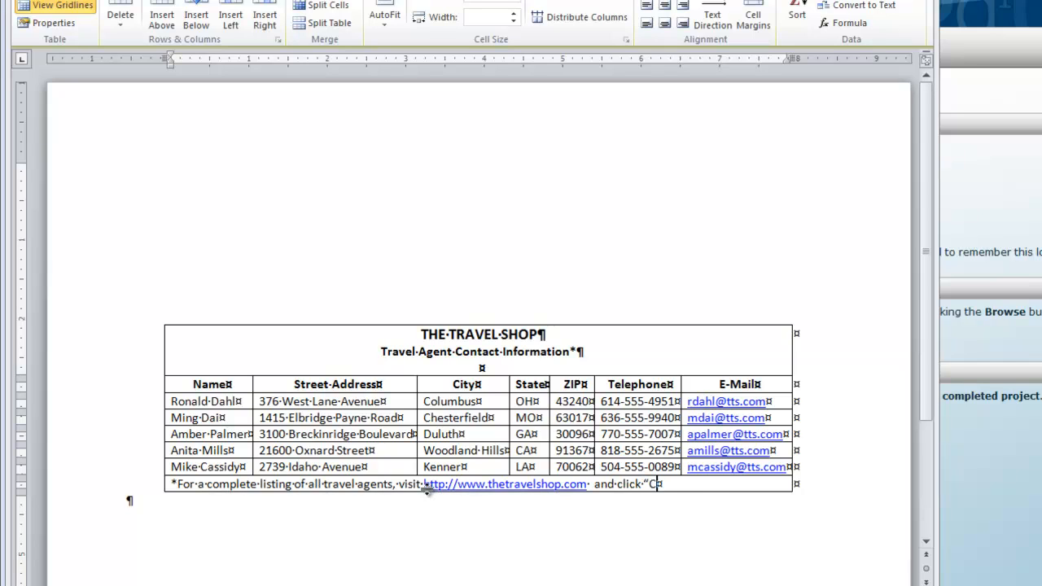
pyautogui.write('ontact Us."')
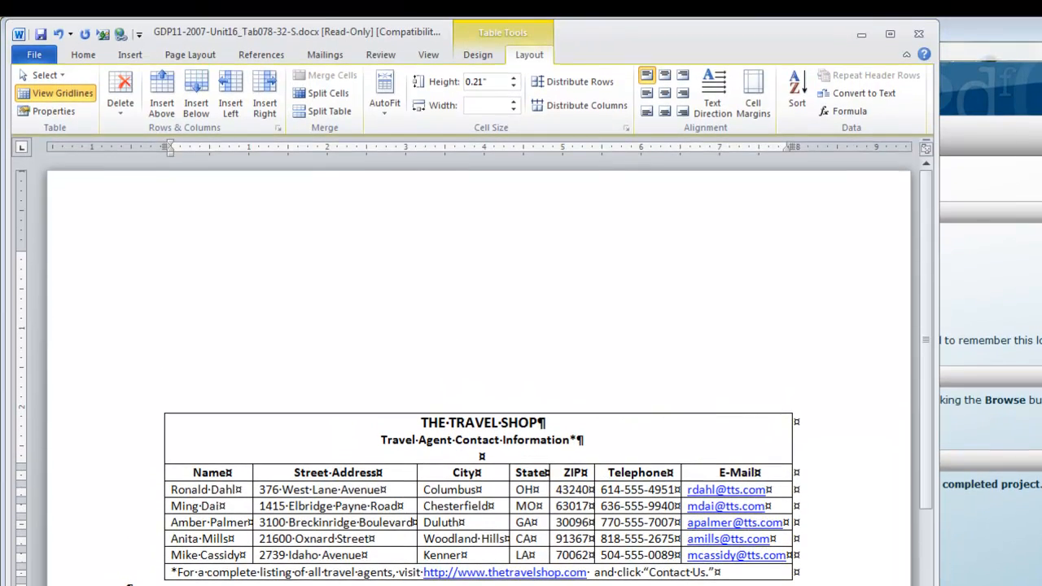
# Save the document as GDP11-2007-Unit16_Tab078-32-S.docx in the 119-GDP11e-Docs folder.
pyautogui.press('F12')
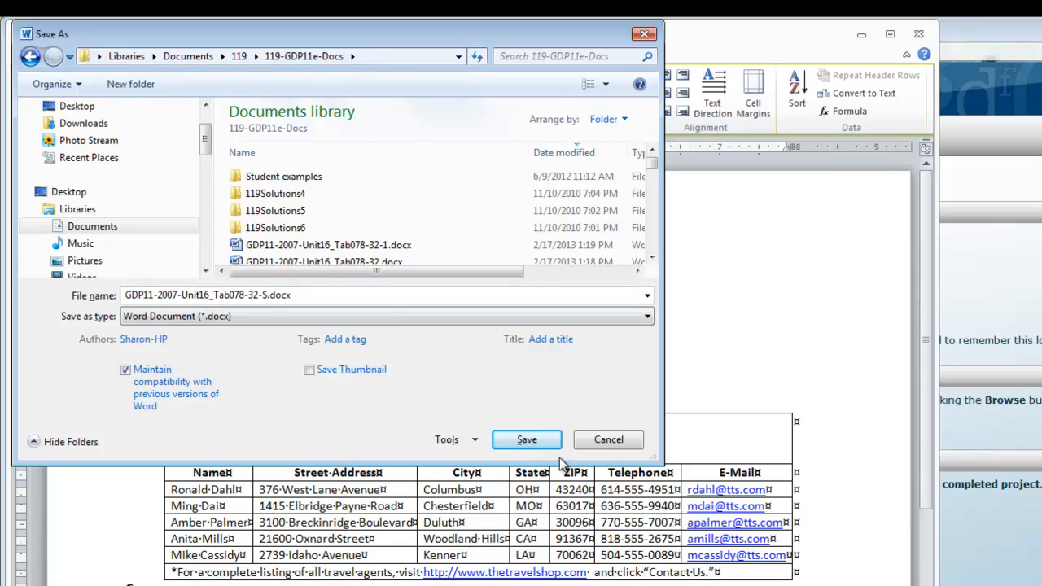
pyautogui.click(526, 441)
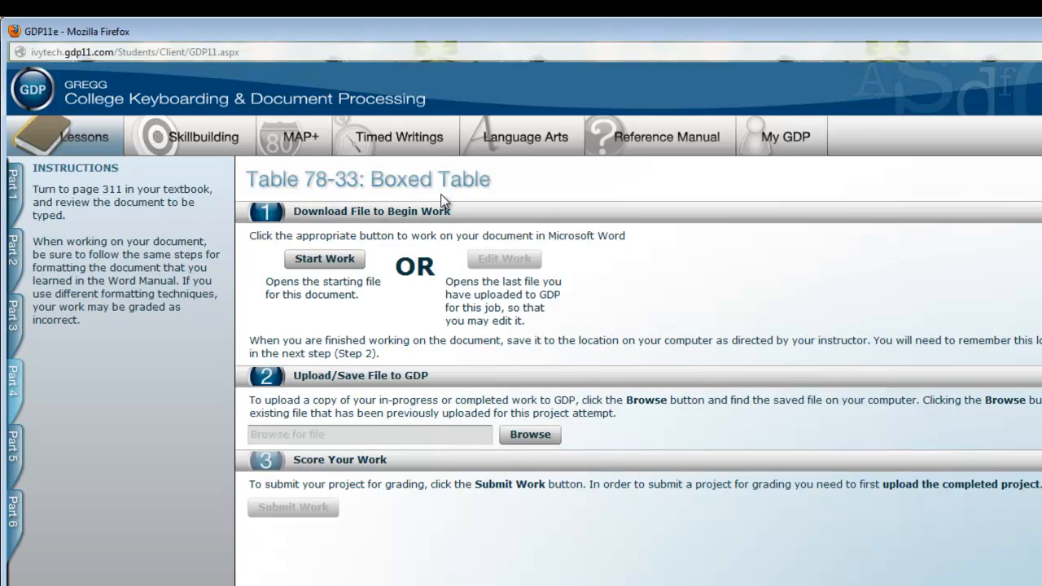
# Upload GDP11-2007-Unit16_Tab078-32-S.docx to GDP for Table 78-33, submit it for scoring and close the results.
pyautogui.click(527, 440)
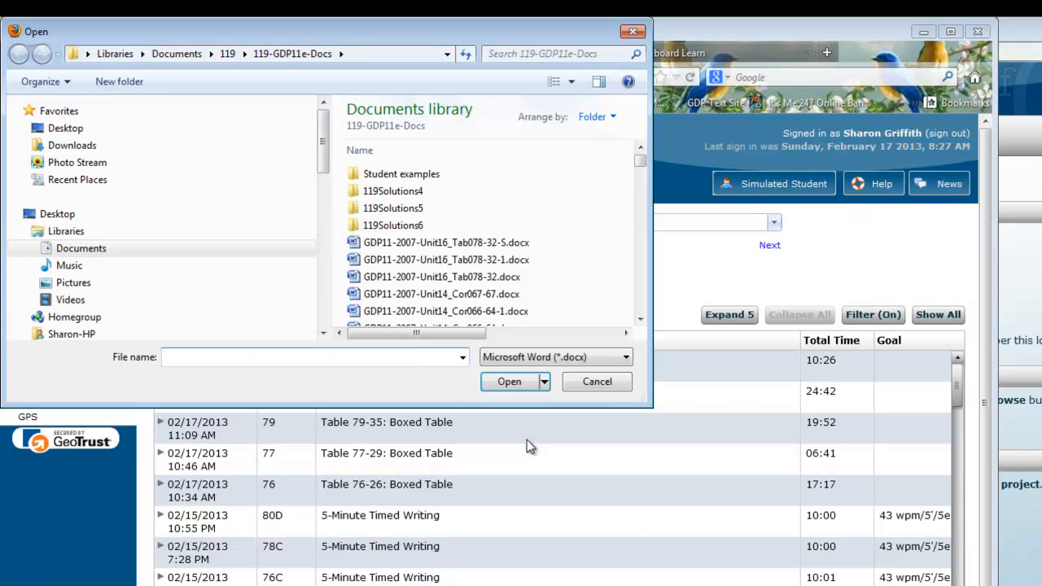
pyautogui.click(511, 244)
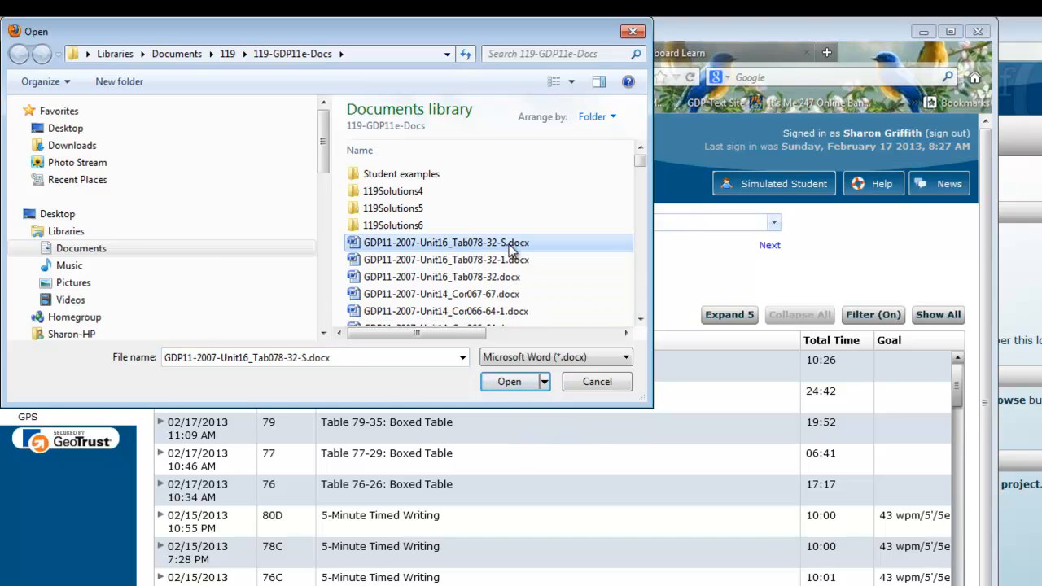
pyautogui.click(510, 382)
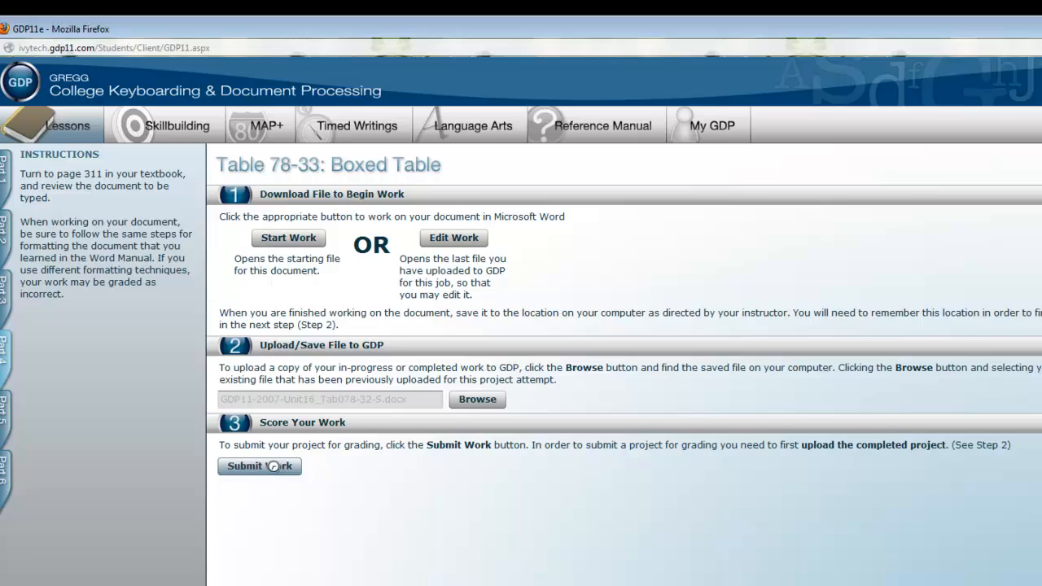
pyautogui.click(274, 465)
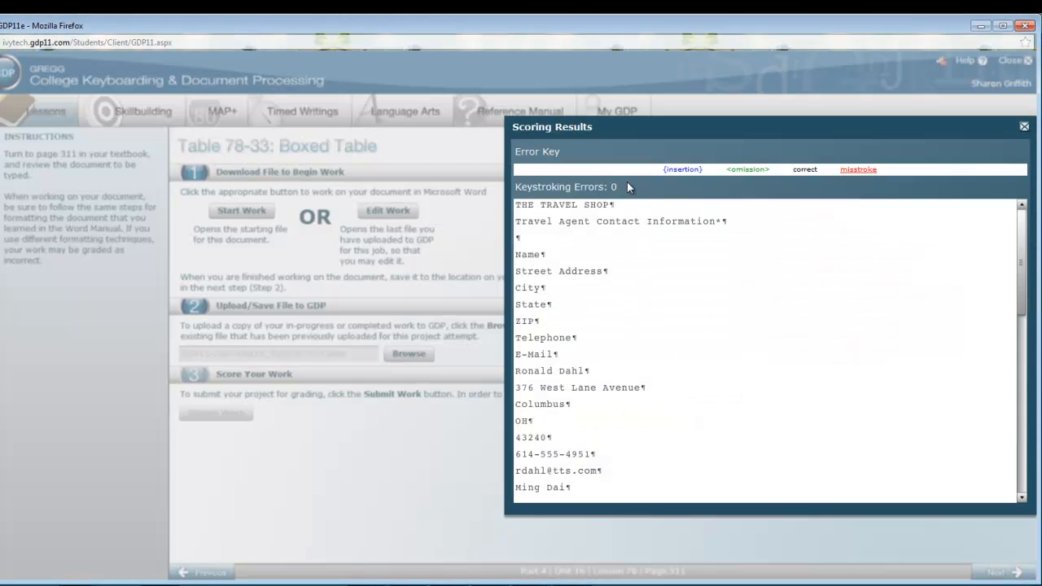
pyautogui.click(1025, 127)
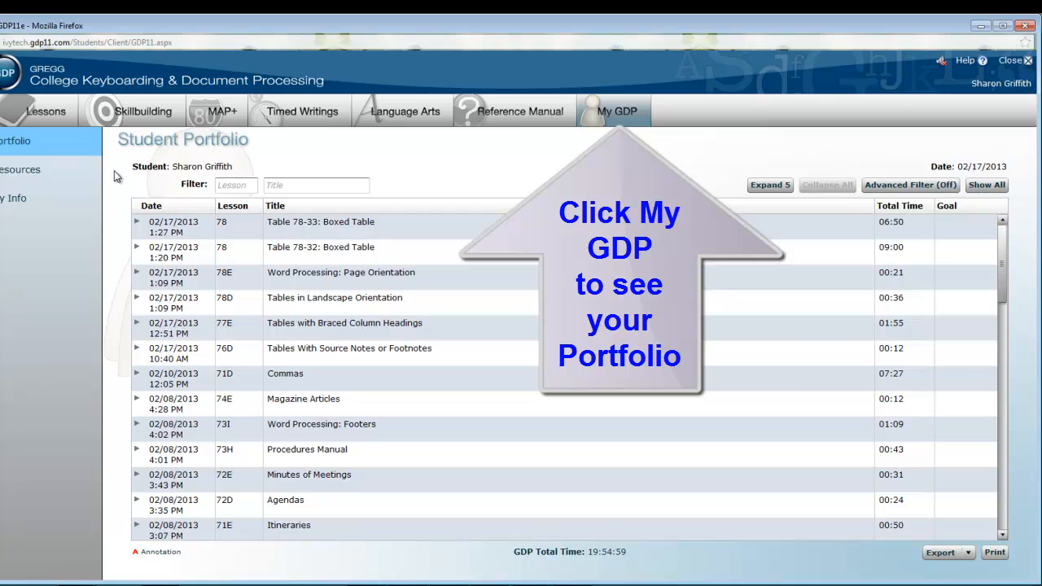
# Review the attempt recorded for Table 78-33 in the student portfolio, then collapse the entry.
pyautogui.click(138, 225)
pyautogui.click(137, 222)
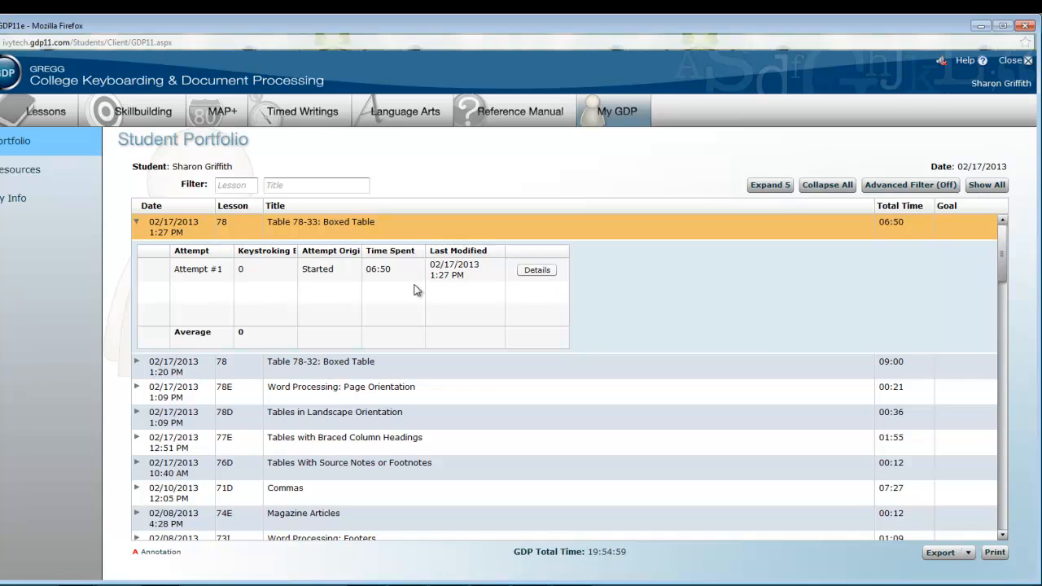
pyautogui.click(136, 222)
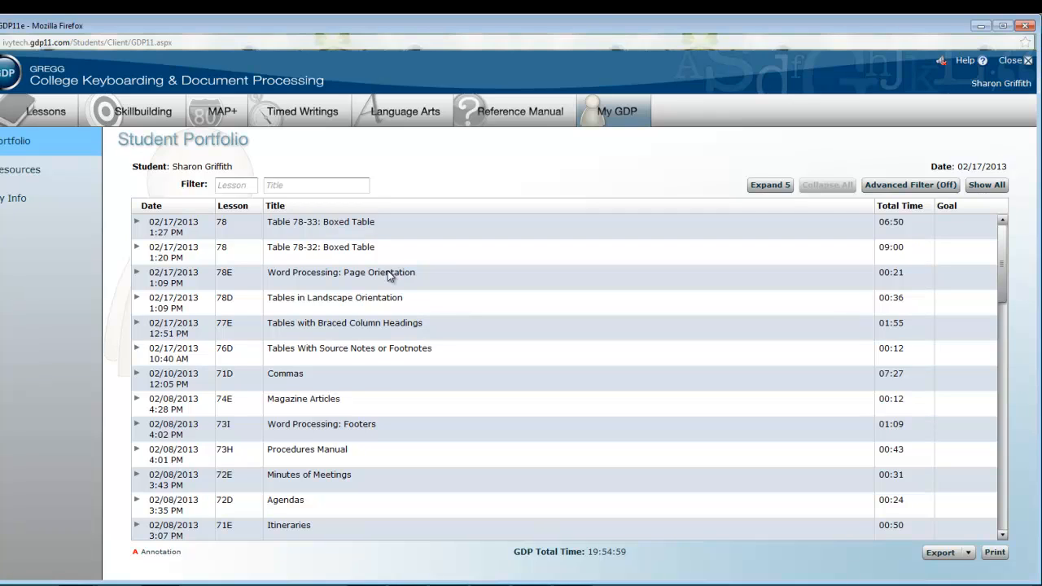
# Sort the student portfolio by lesson in descending order.
pyautogui.click(235, 208)
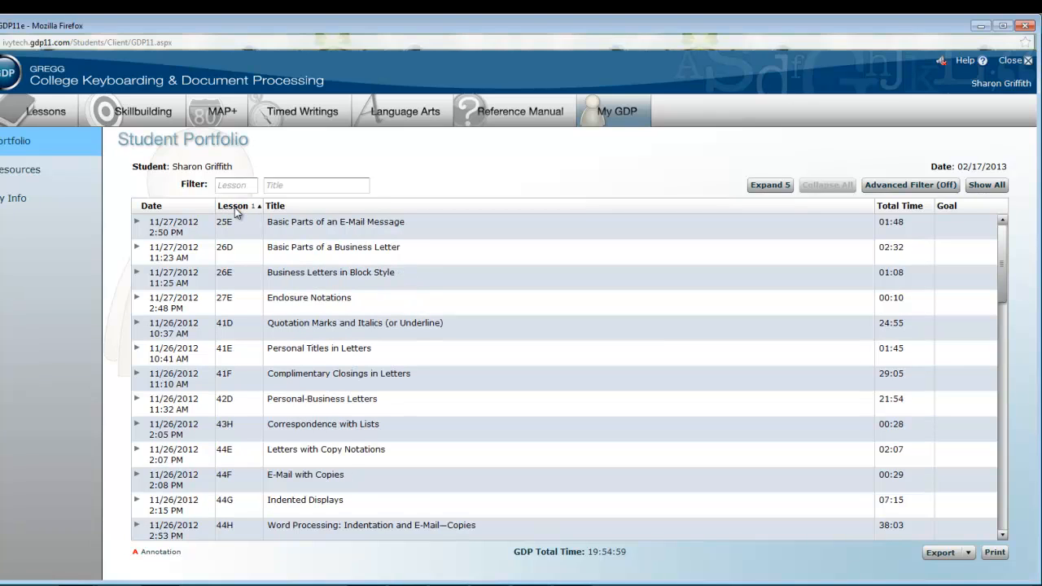
pyautogui.click(236, 208)
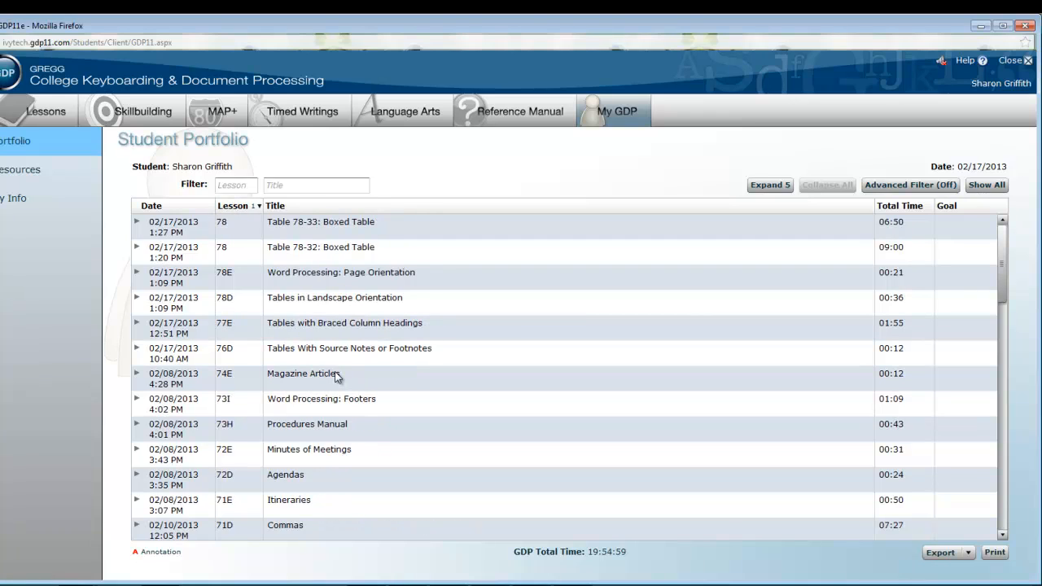